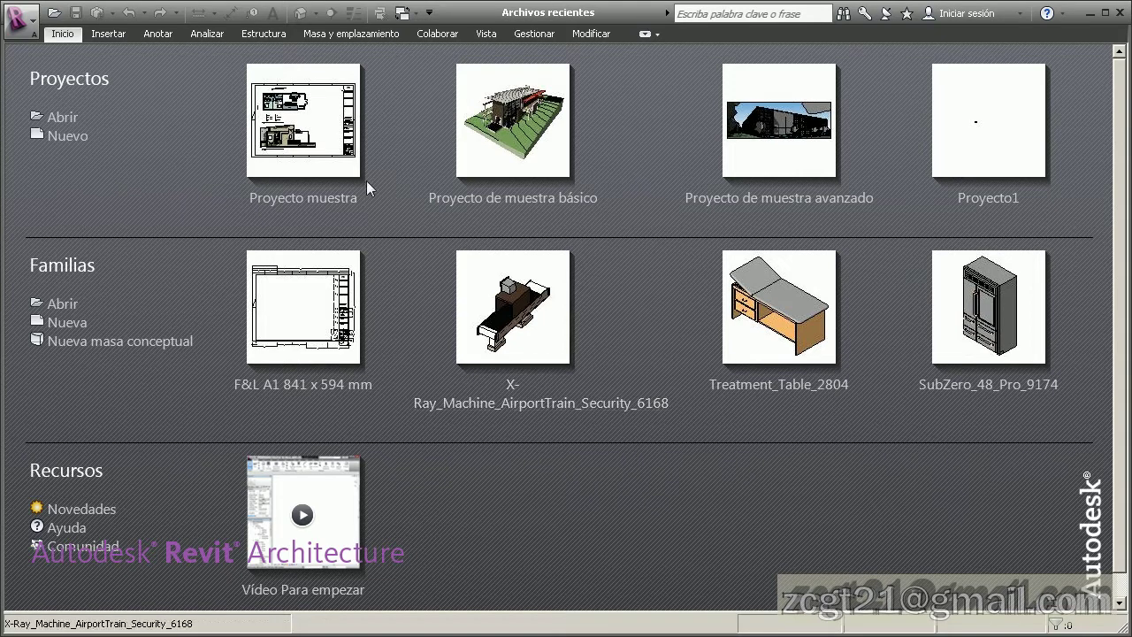
# Open the recent project Proyecto muestra and inspect the Hoja number cell in the title block of sheet 1
pyautogui.click(333, 137)
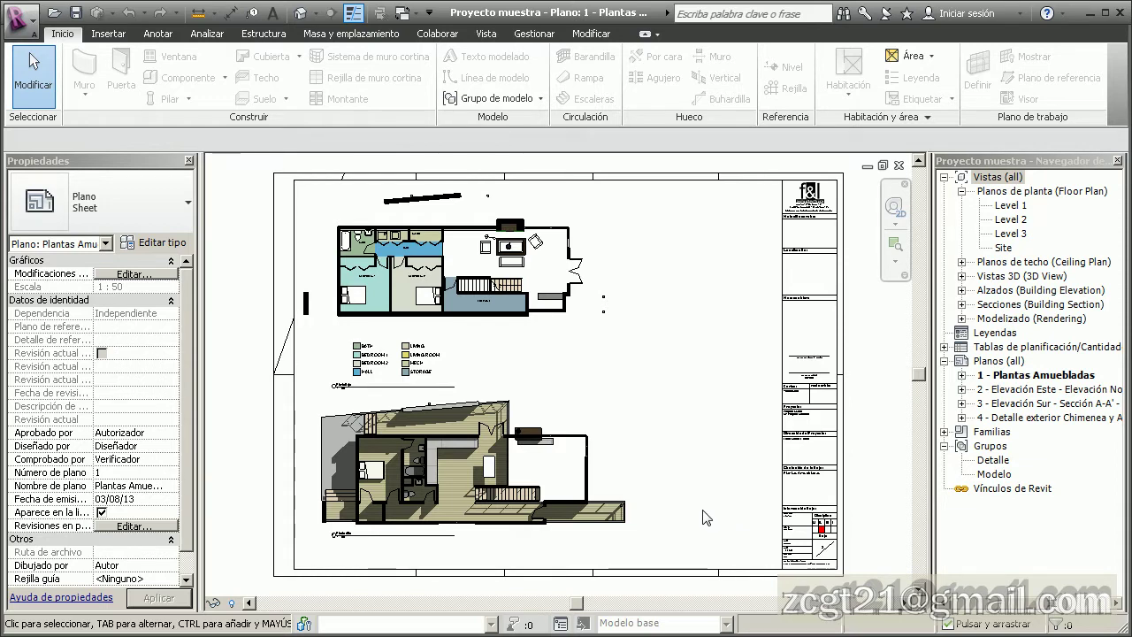
pyautogui.scroll(5, 705, 518)
pyautogui.moveTo(714, 445); pyautogui.dragTo(477, 363, button='middle')
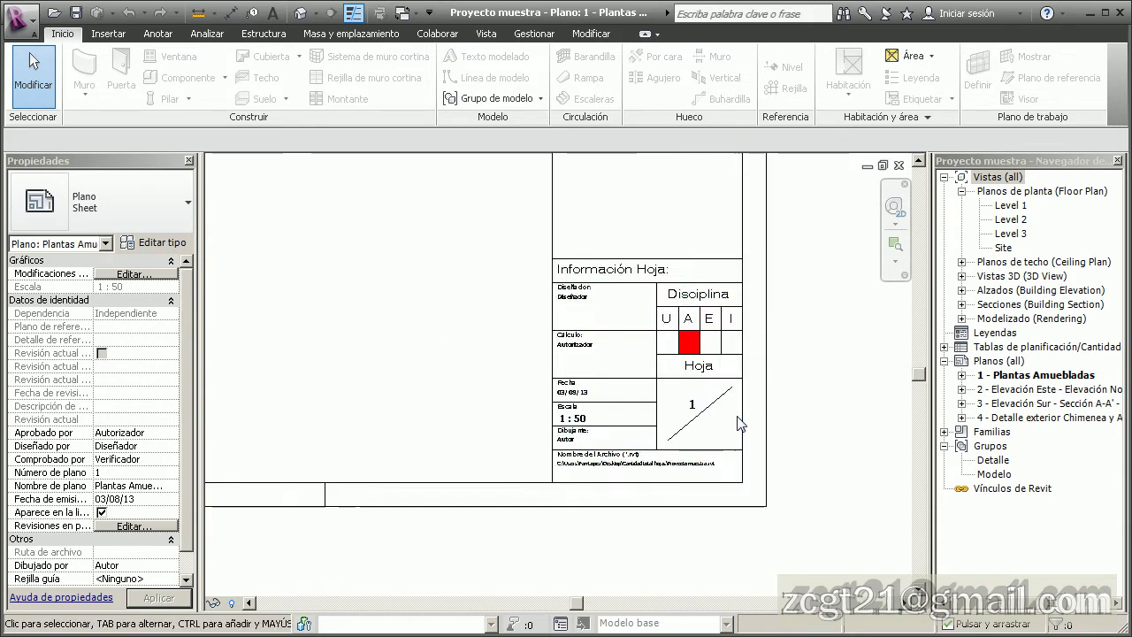
pyautogui.scroll(2, 734, 425)
pyautogui.scroll(1, 707, 389)
pyautogui.scroll(-1, 705, 384)
pyautogui.scroll(-1, 669, 429)
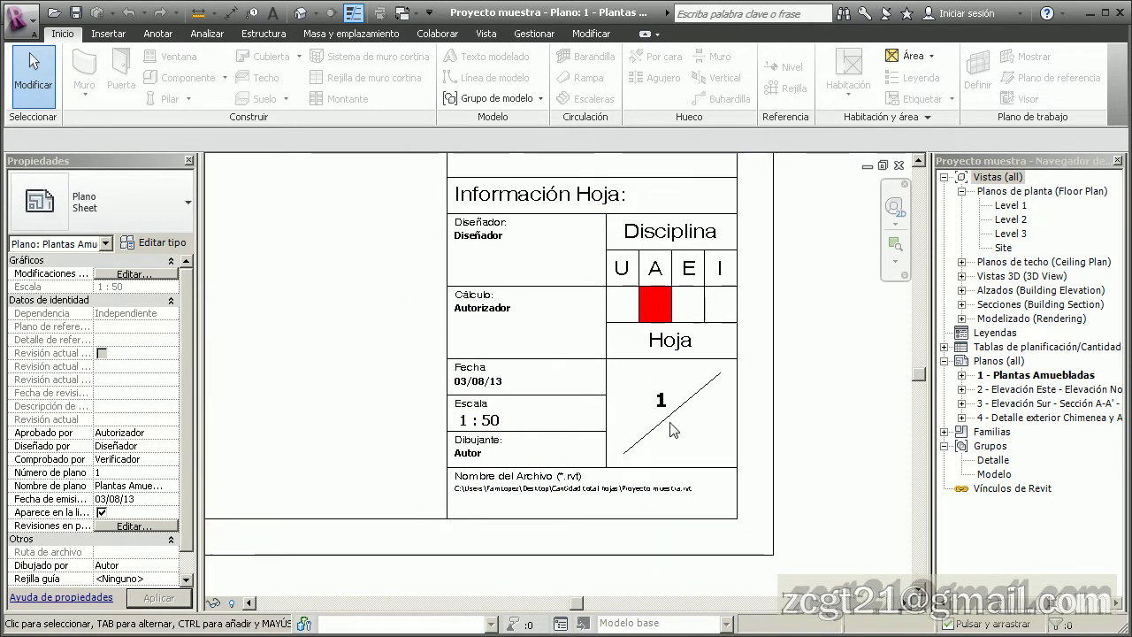
pyautogui.moveTo(669, 429); pyautogui.dragTo(708, 450, button='middle')
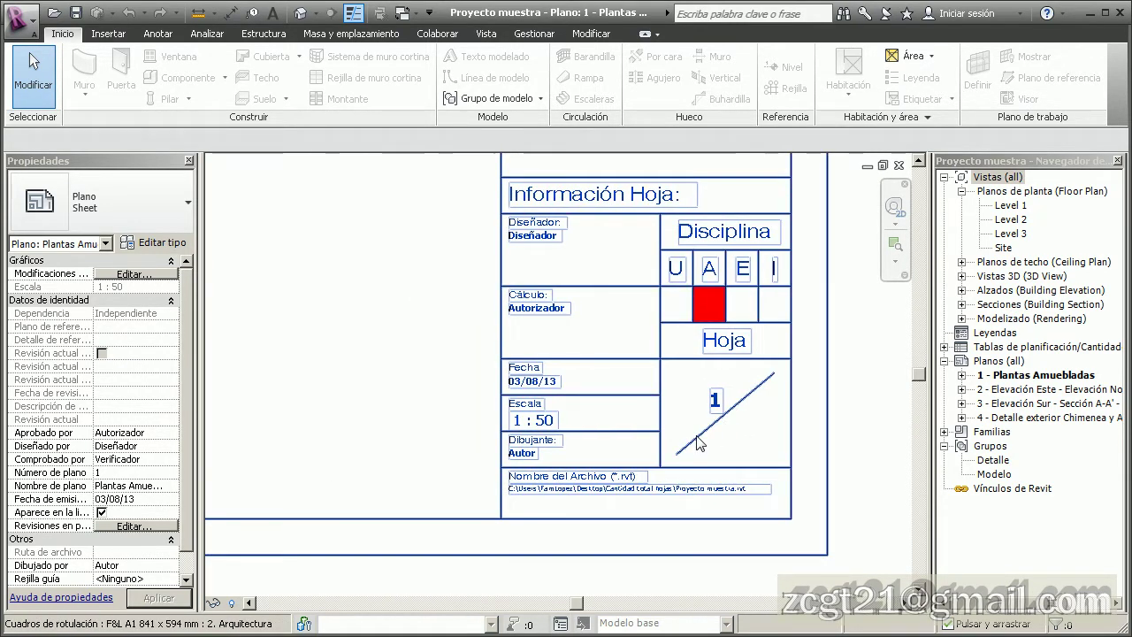
# Review the Plantas Amuebladas sheet as a whole, comparing its floor plans and title block information
pyautogui.scroll(-2, 703, 442)
pyautogui.scroll(-1, 482, 436)
pyautogui.moveTo(409, 409); pyautogui.dragTo(836, 515, button='middle')
pyautogui.scroll(-3, 573, 458)
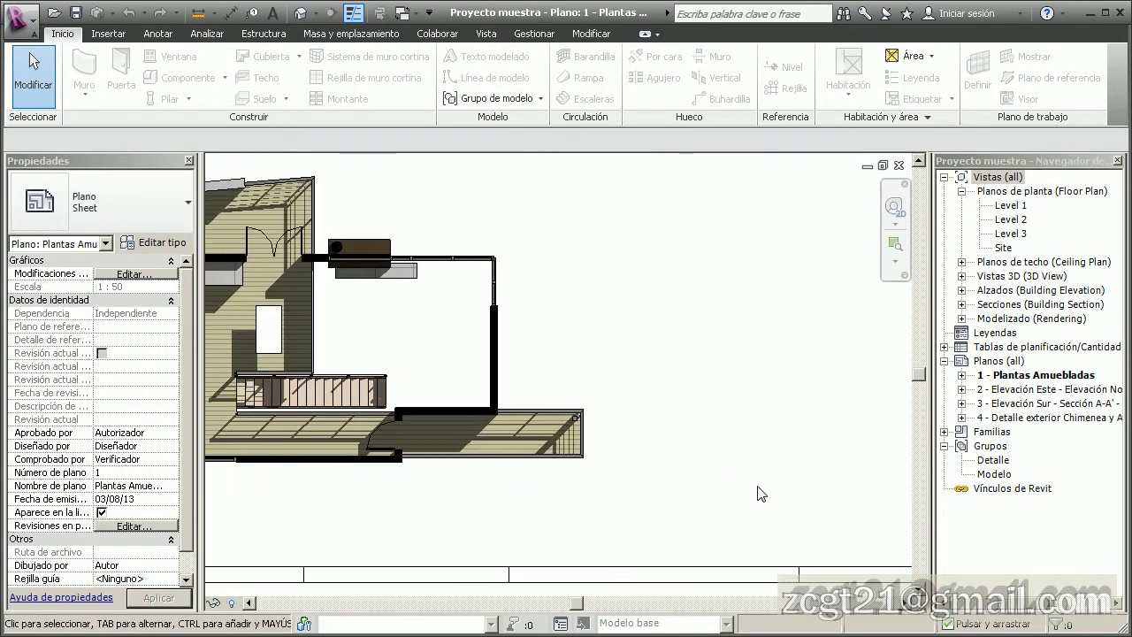
pyautogui.scroll(-2, 758, 485)
pyautogui.moveTo(778, 445); pyautogui.dragTo(740, 490, button='middle')
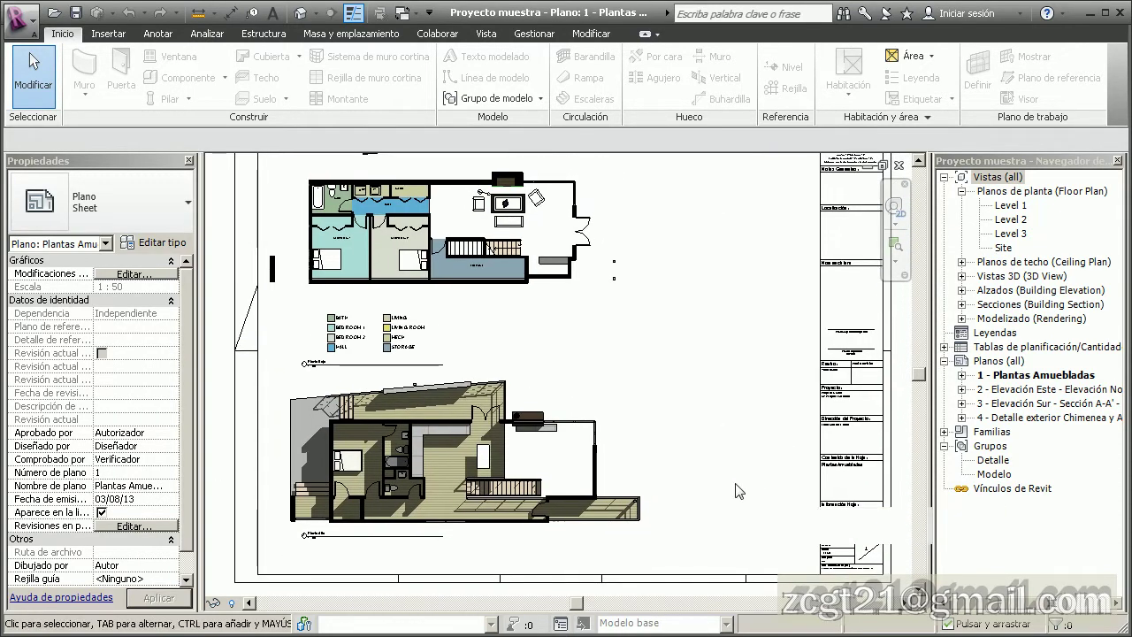
pyautogui.scroll(-1, 740, 489)
pyautogui.scroll(5, 852, 515)
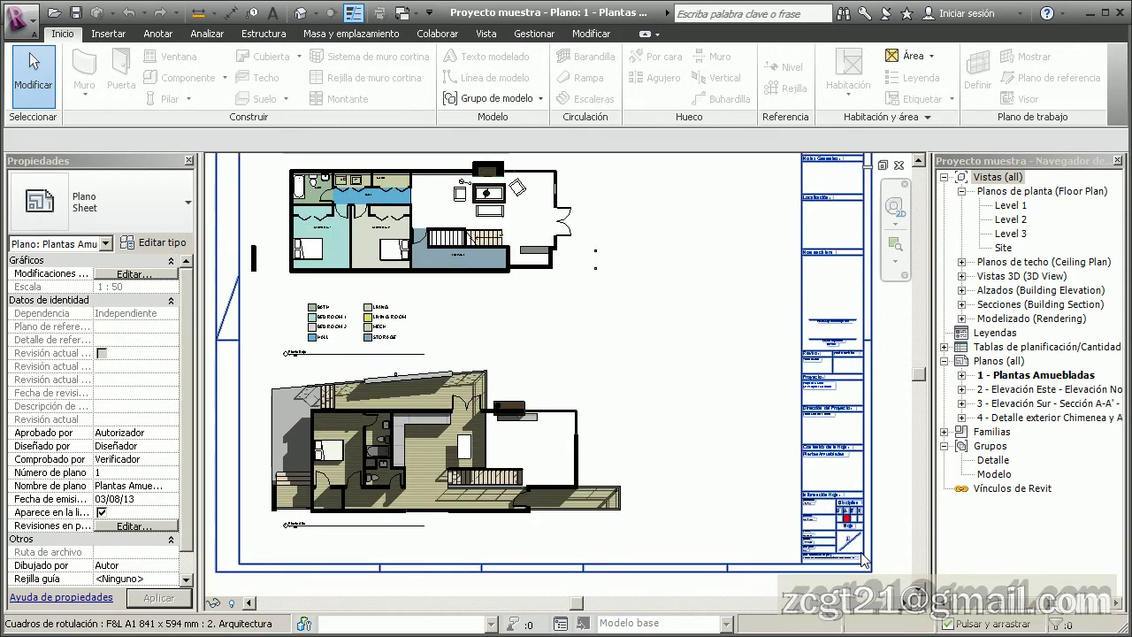
pyautogui.scroll(-3, 822, 509)
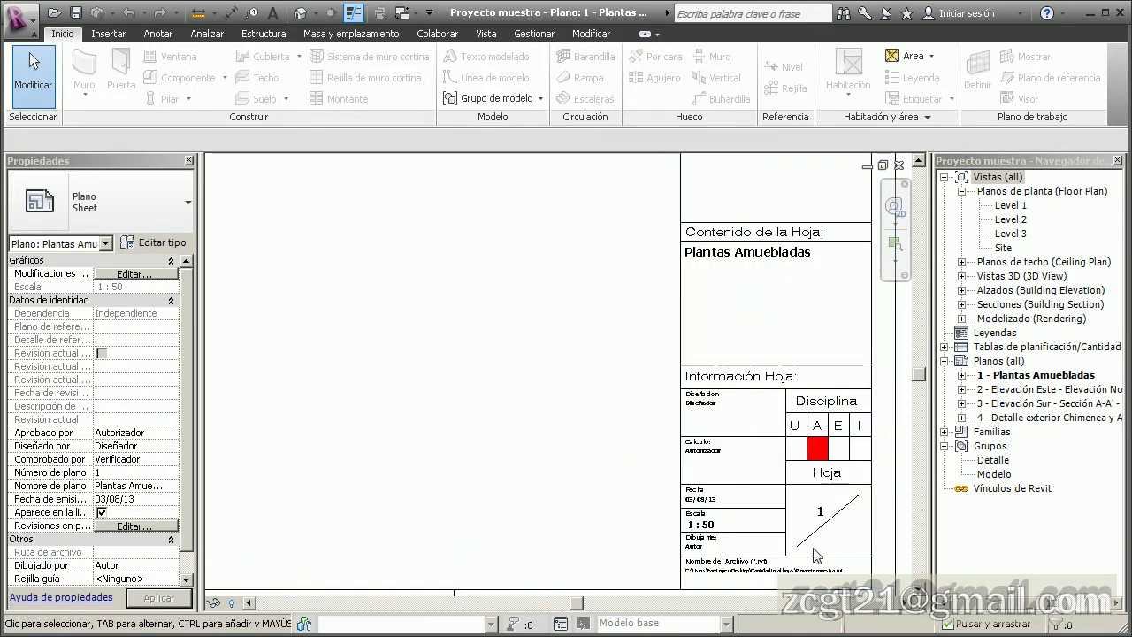
pyautogui.scroll(-1, 770, 499)
pyautogui.moveTo(553, 412); pyautogui.dragTo(673, 476, button='middle')
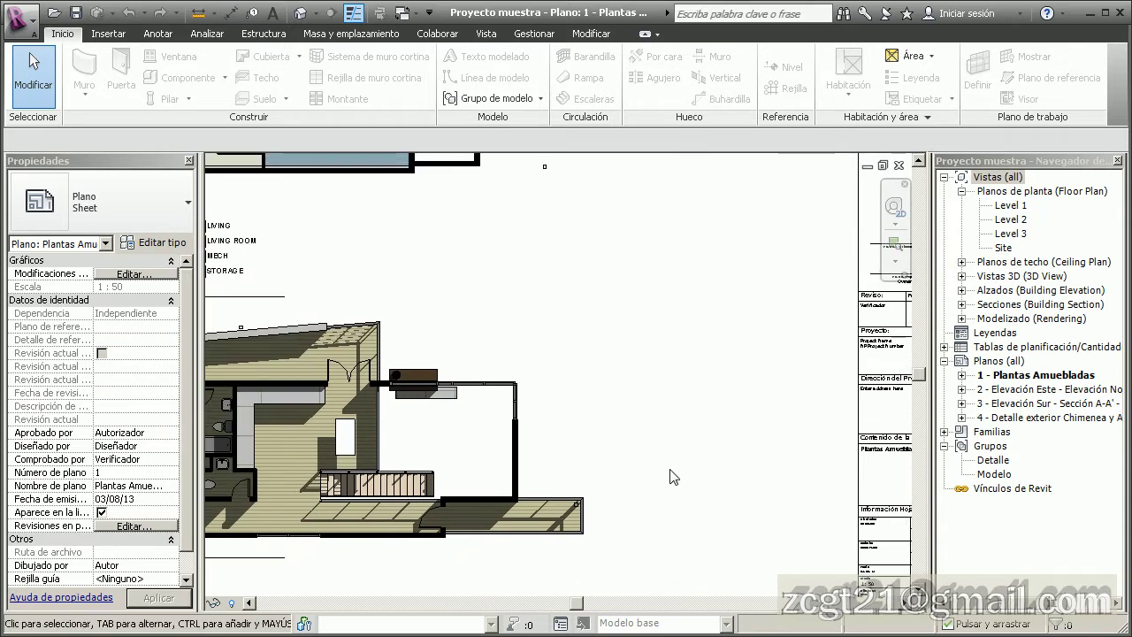
pyautogui.scroll(-2, 673, 476)
pyautogui.moveTo(644, 414); pyautogui.dragTo(662, 454, button='middle')
pyautogui.scroll(-1, 661, 455)
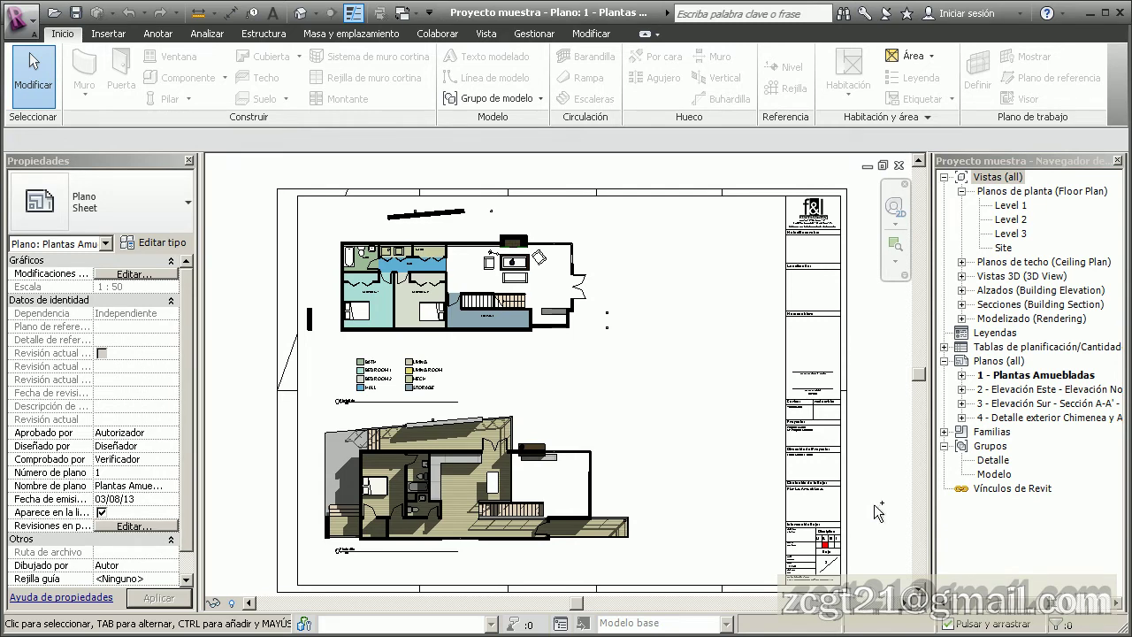
# Switch to the F&L A1 841 x 594 mm title block family and examine its Información Hoja section around the sheet number
pyautogui.hotkey('ctrl', 'Tab')
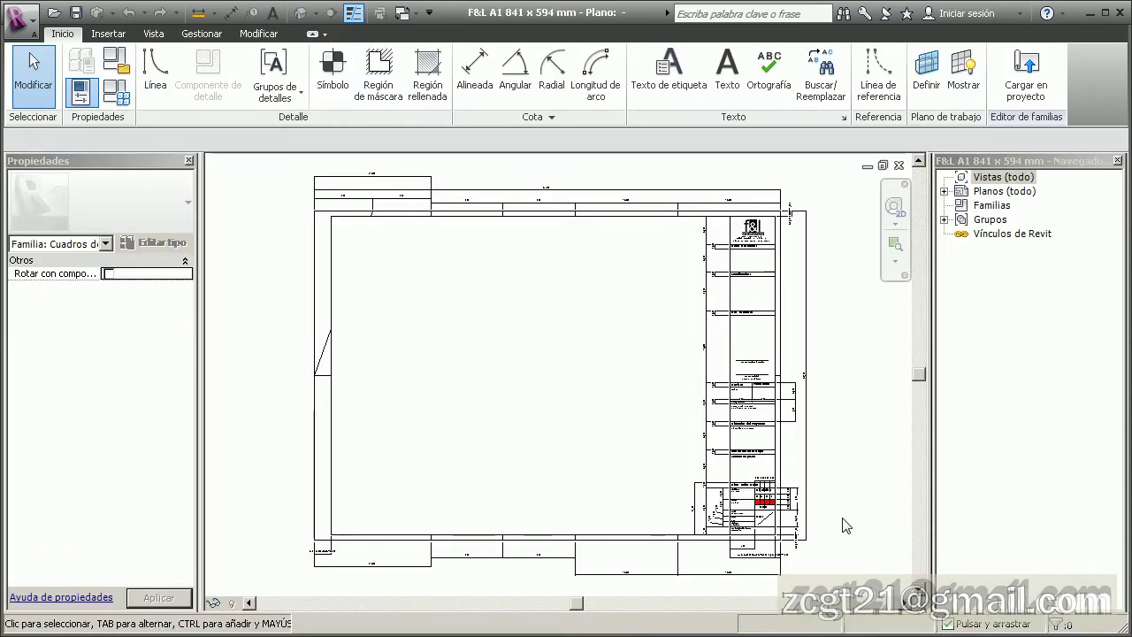
pyautogui.scroll(2, 851, 557)
pyautogui.scroll(2, 821, 561)
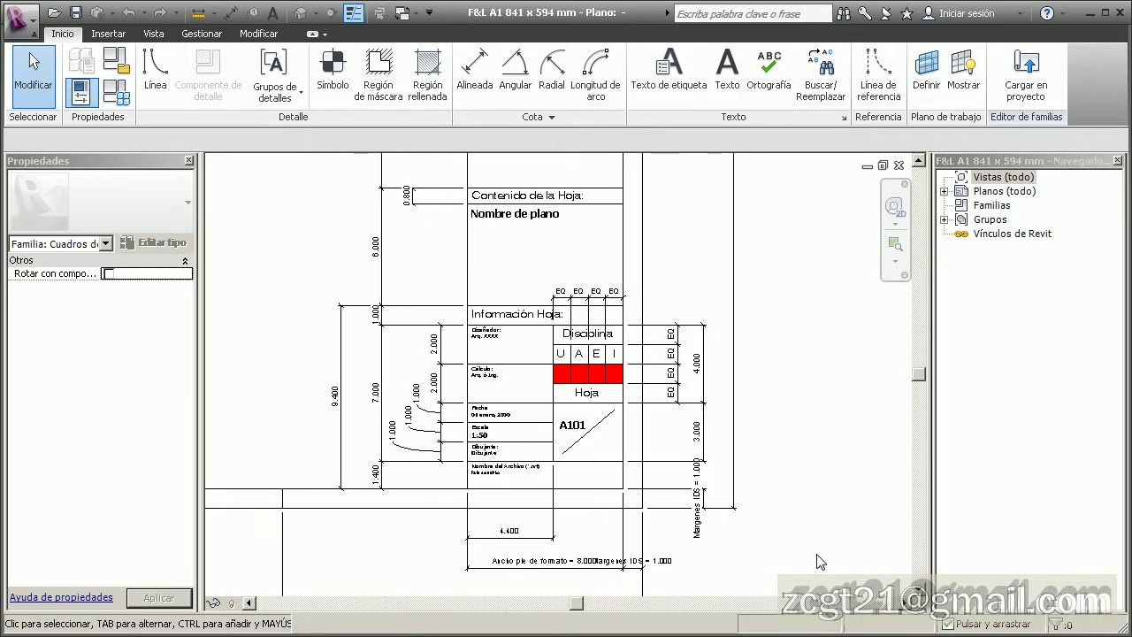
pyautogui.scroll(3, 732, 560)
pyautogui.moveTo(686, 523); pyautogui.dragTo(873, 605, button='middle')
pyautogui.moveTo(711, 431); pyautogui.dragTo(780, 514, button='middle')
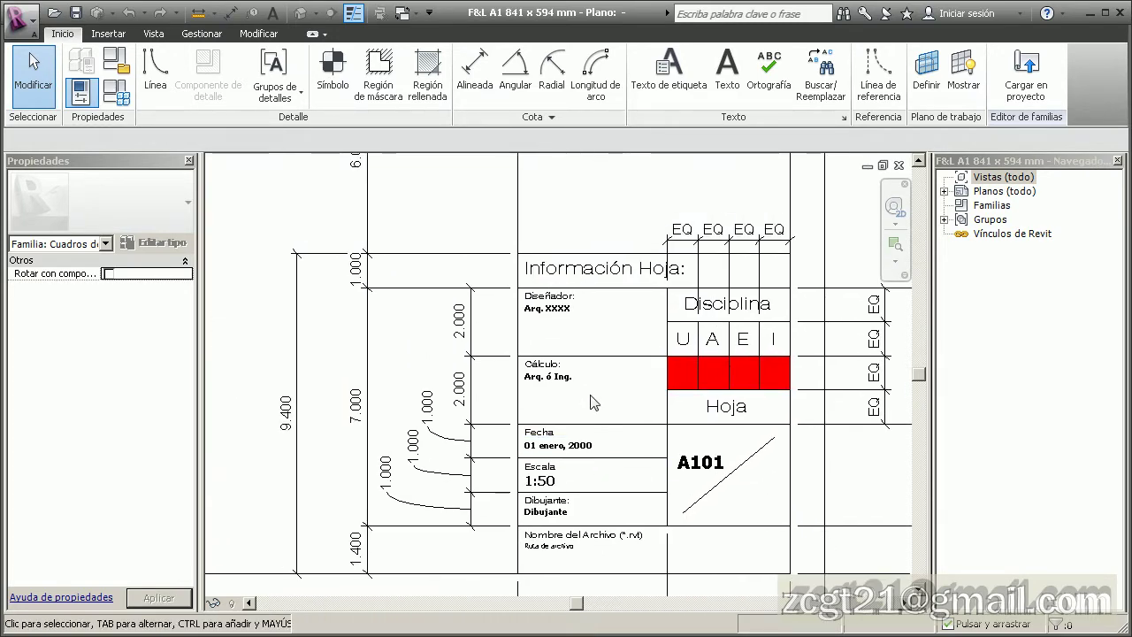
pyautogui.moveTo(591, 394); pyautogui.dragTo(627, 556, button='middle')
pyautogui.scroll(-1, 630, 383)
pyautogui.moveTo(626, 375); pyautogui.dragTo(553, 225, button='middle')
pyautogui.scroll(2, 696, 488)
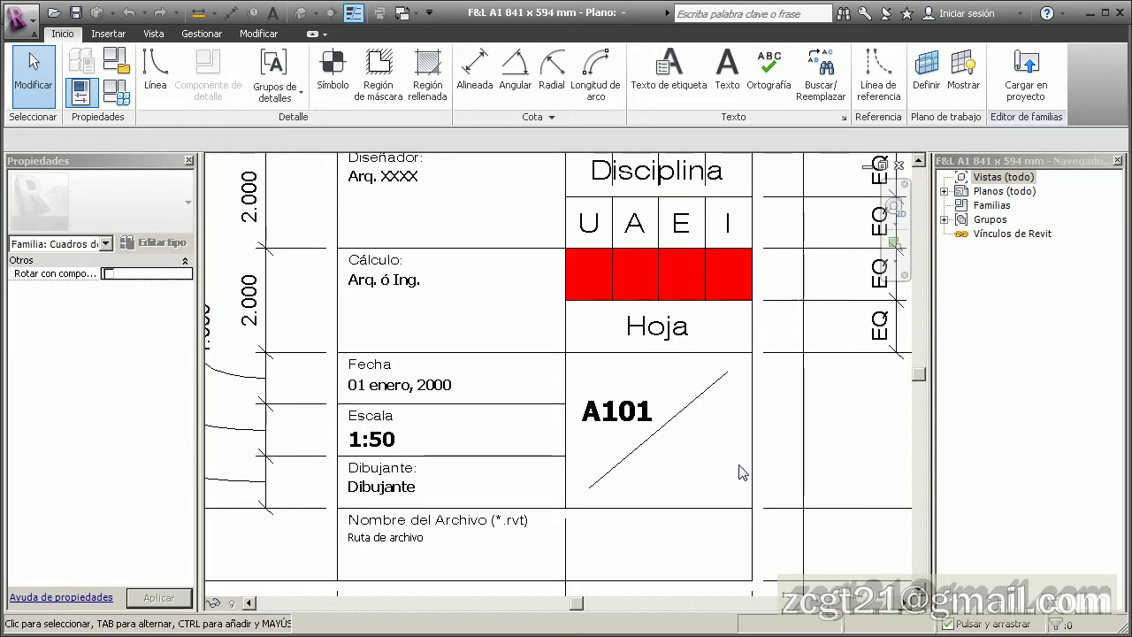
pyautogui.moveTo(828, 480)
pyautogui.mouseDown(button='middle')
pyautogui.moveTo(810, 475)
pyautogui.moveTo(838, 494)
pyautogui.mouseUp(button='middle')
pyautogui.scroll(-1, 831, 481)
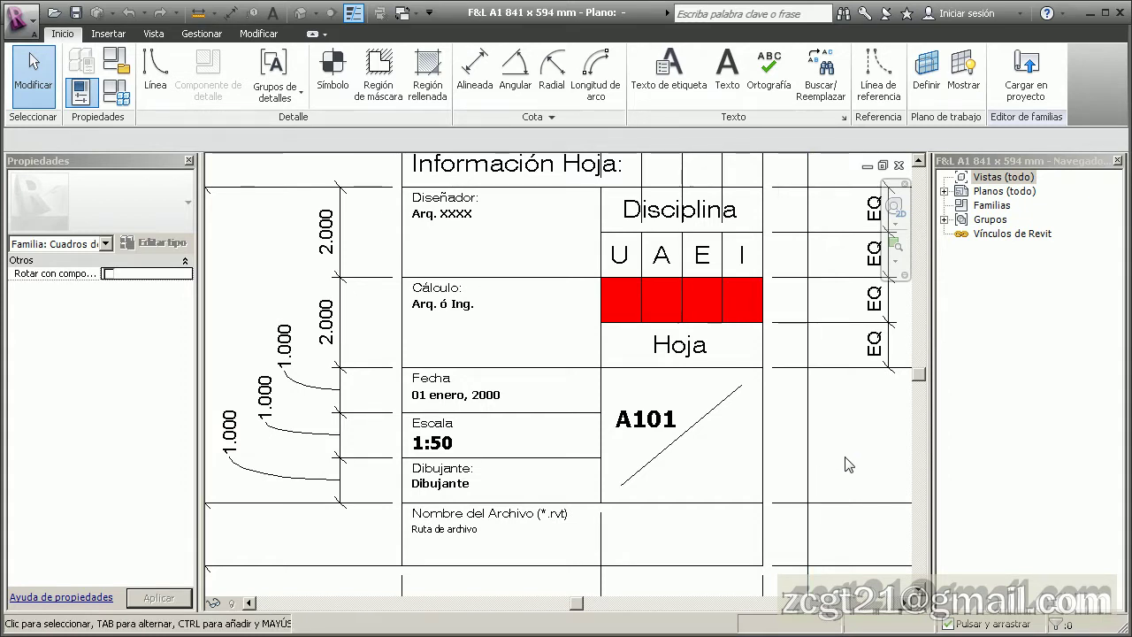
# Create a shared parameters file named Mis parametros compartidos in the Cantidad total hojas folder
pyautogui.click(203, 35)
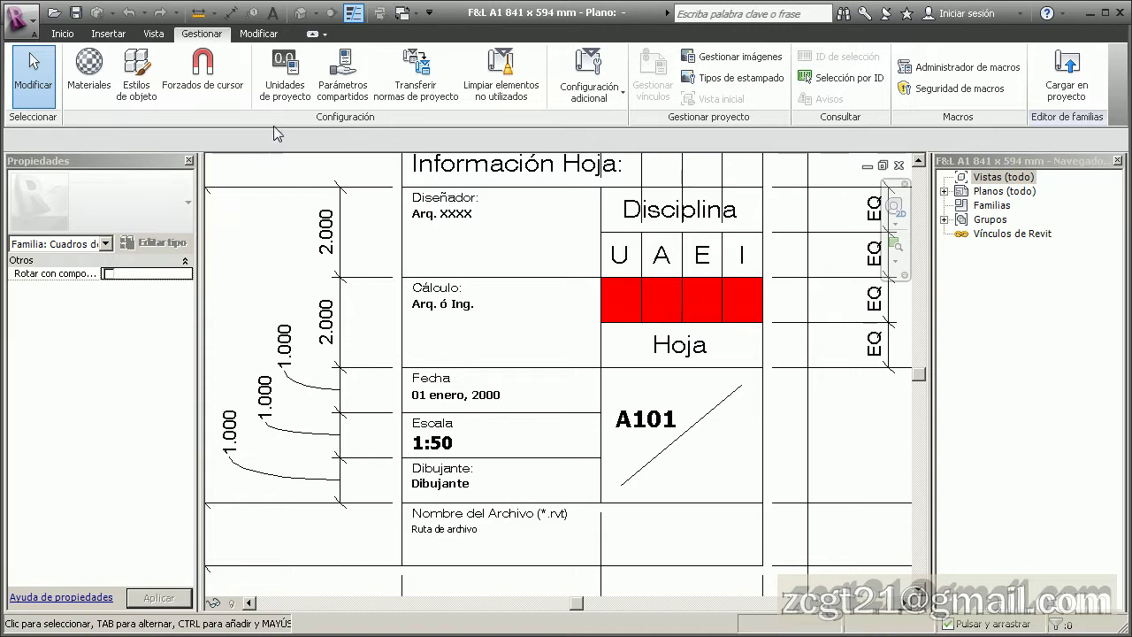
pyautogui.click(342, 81)
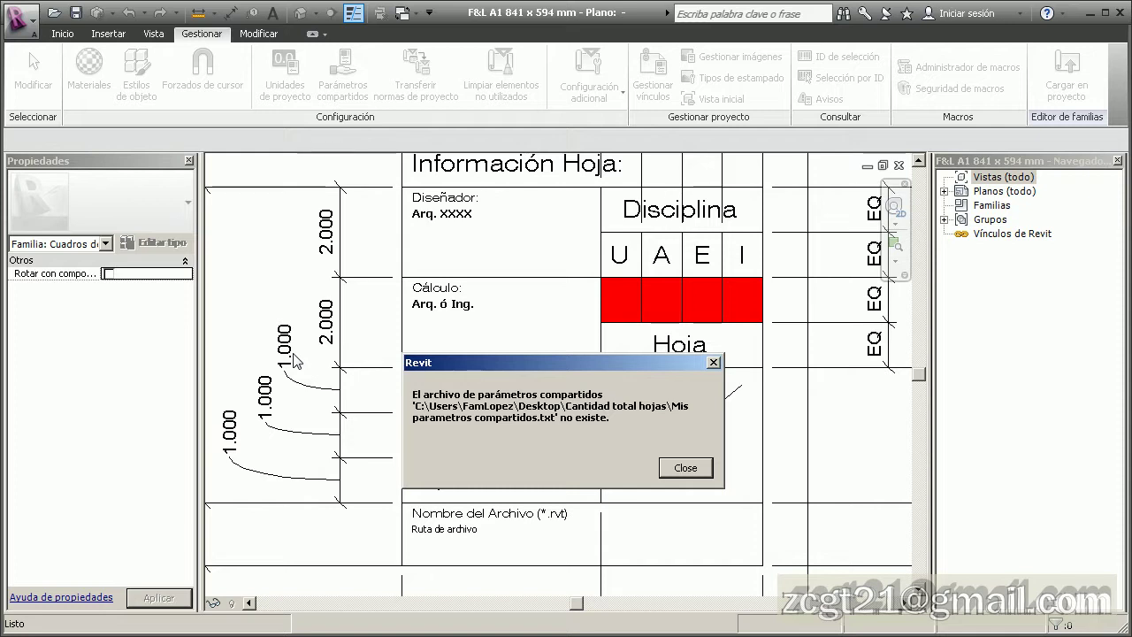
pyautogui.click(697, 471)
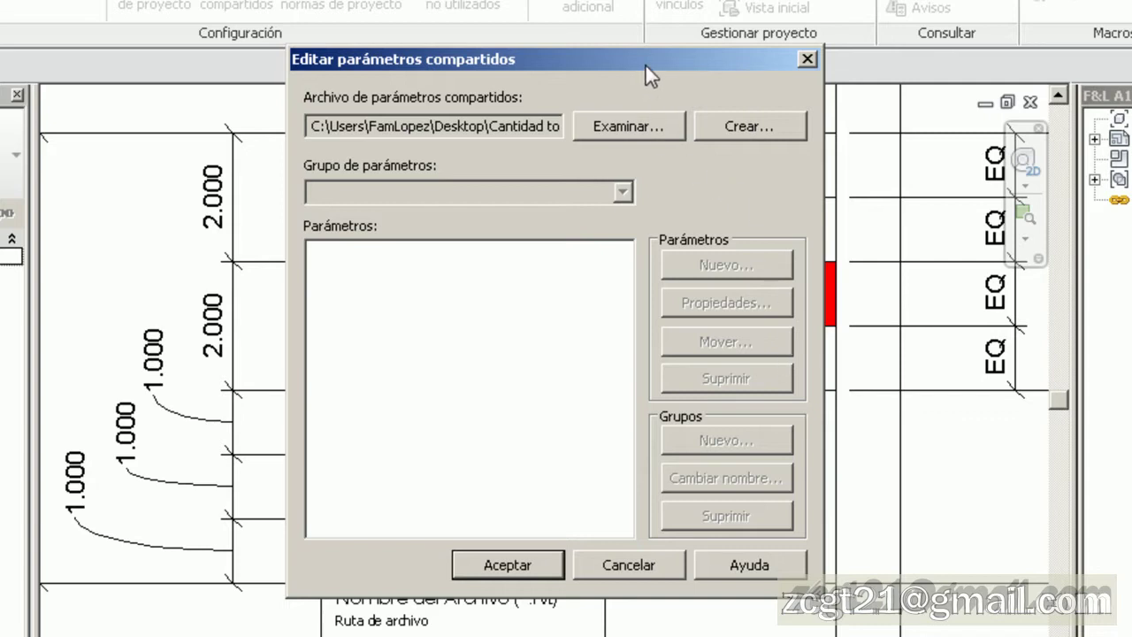
pyautogui.moveTo(646, 65); pyautogui.dragTo(636, 85)
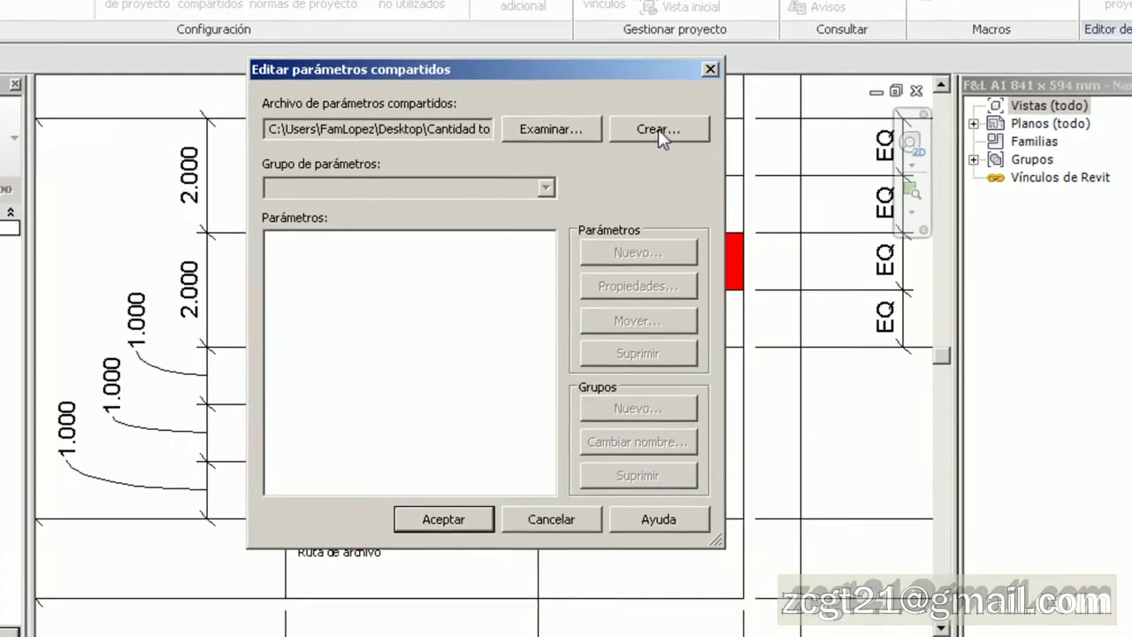
pyautogui.click(740, 144)
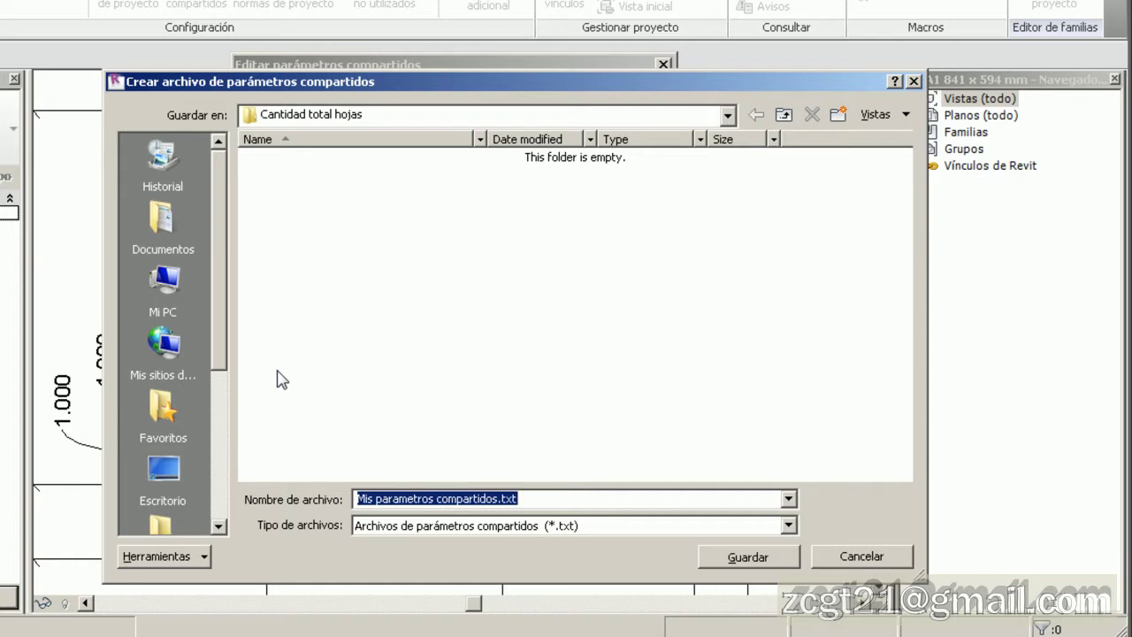
pyautogui.click(588, 501)
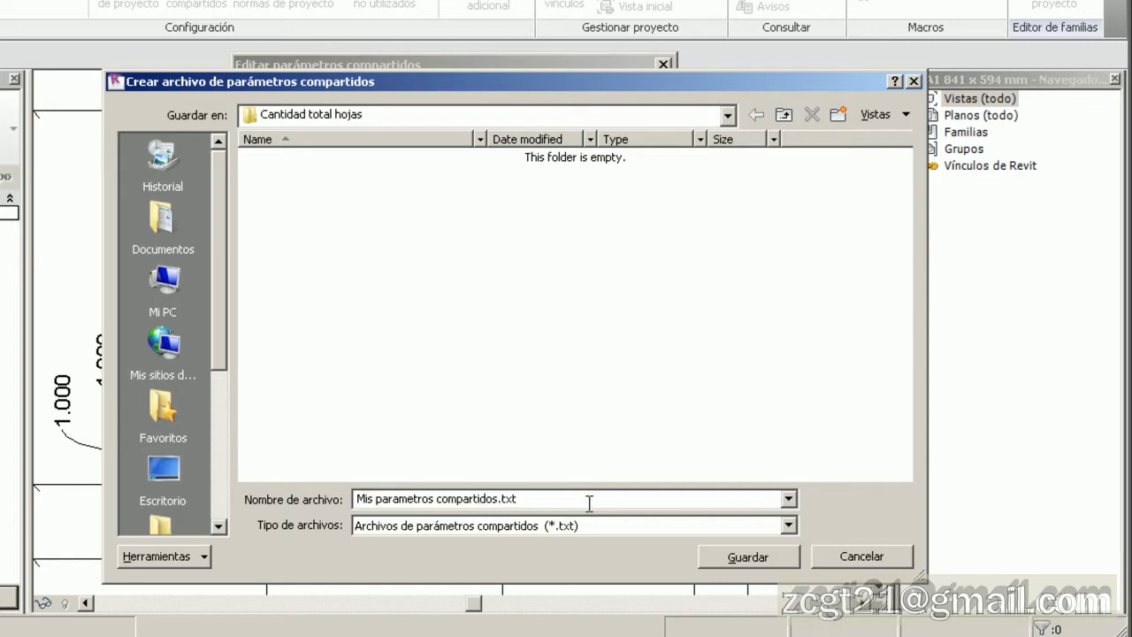
pyautogui.moveTo(589, 501); pyautogui.dragTo(341, 513)
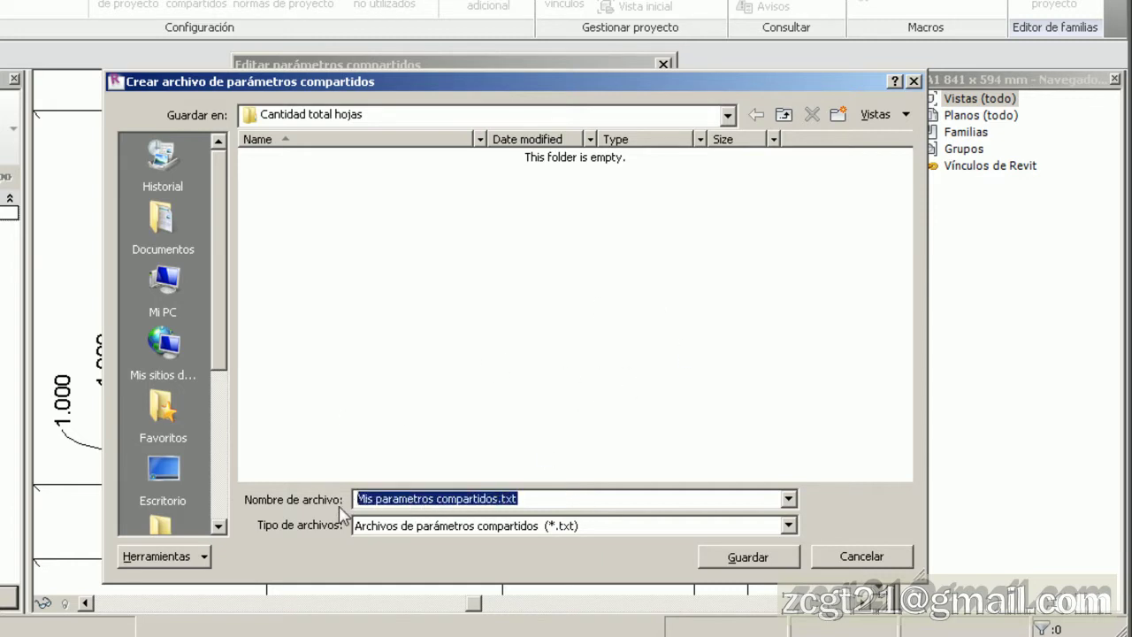
pyautogui.write('Mis paramet')
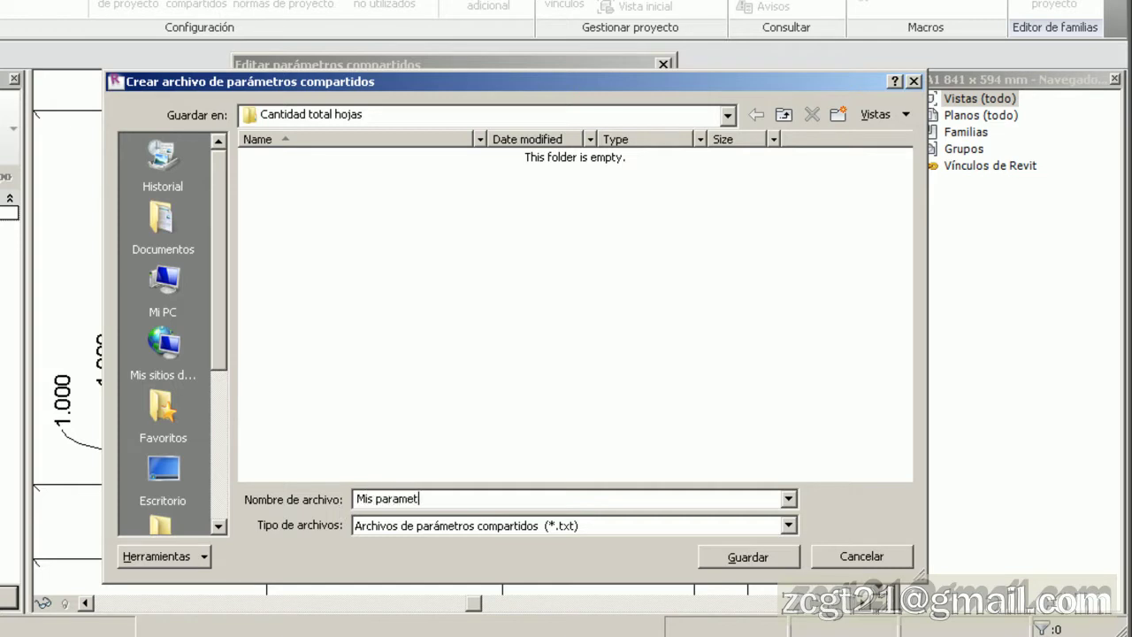
pyautogui.write('ros compartidos')
pyautogui.click(747, 557)
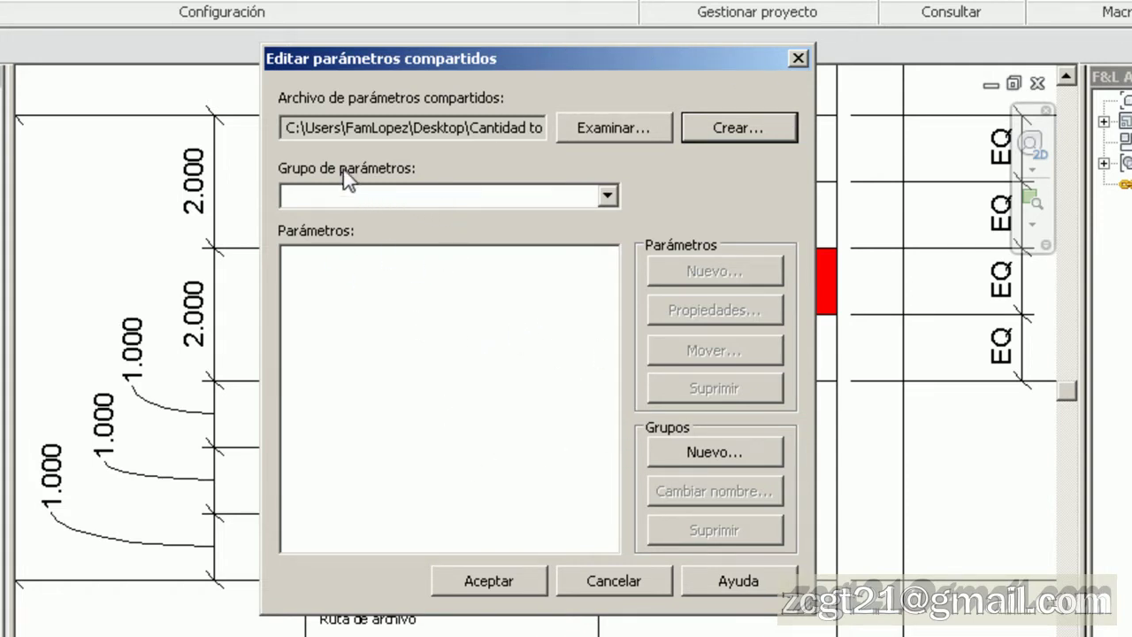
# Add a shared parameter group named Información de Hojas to the new shared parameters file
pyautogui.click(607, 196)
pyautogui.click(607, 196)
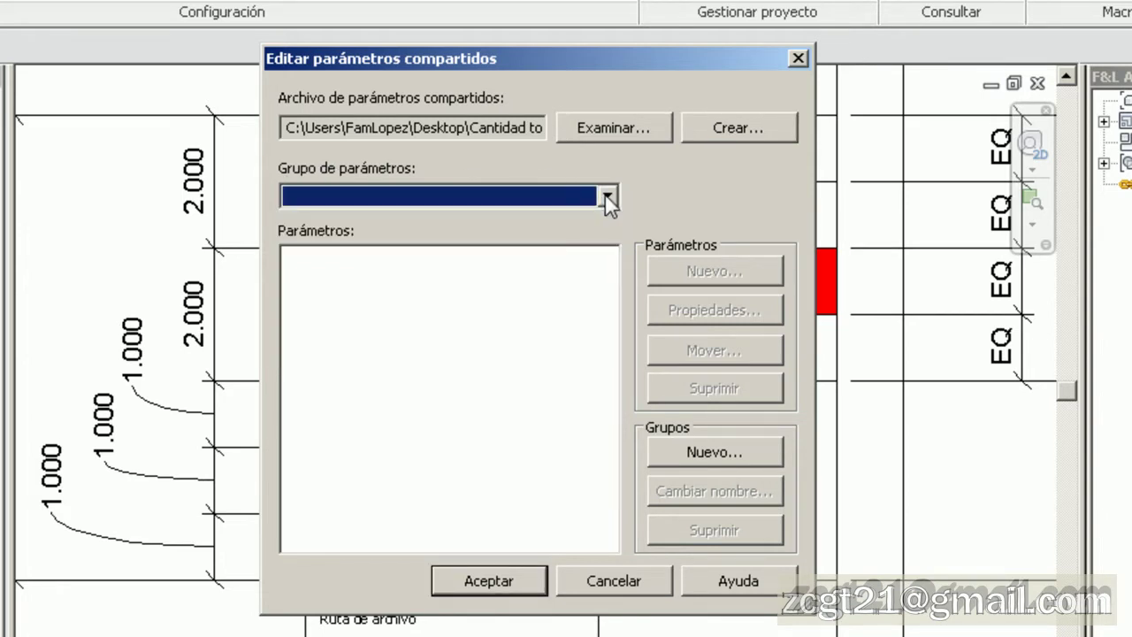
pyautogui.click(723, 452)
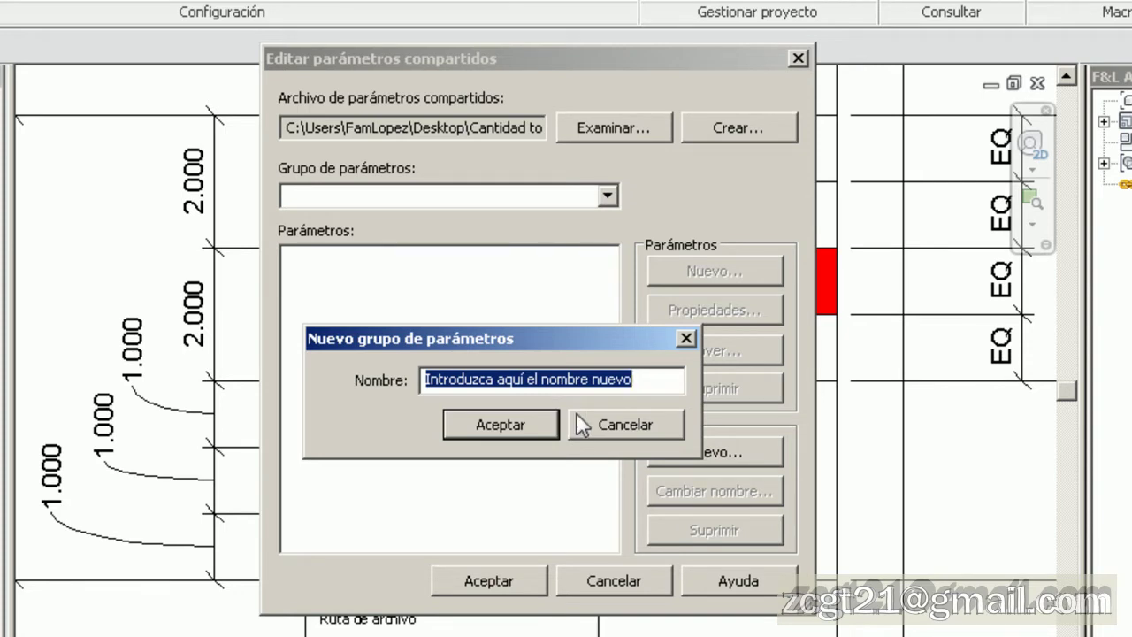
pyautogui.write('I')
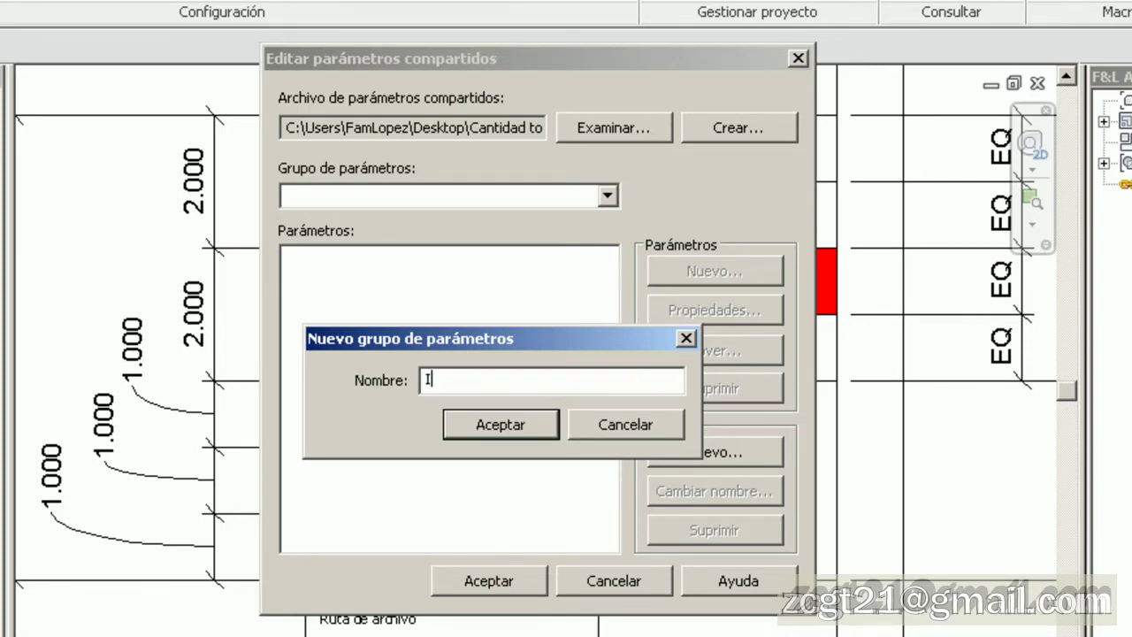
pyautogui.write('nformación ')
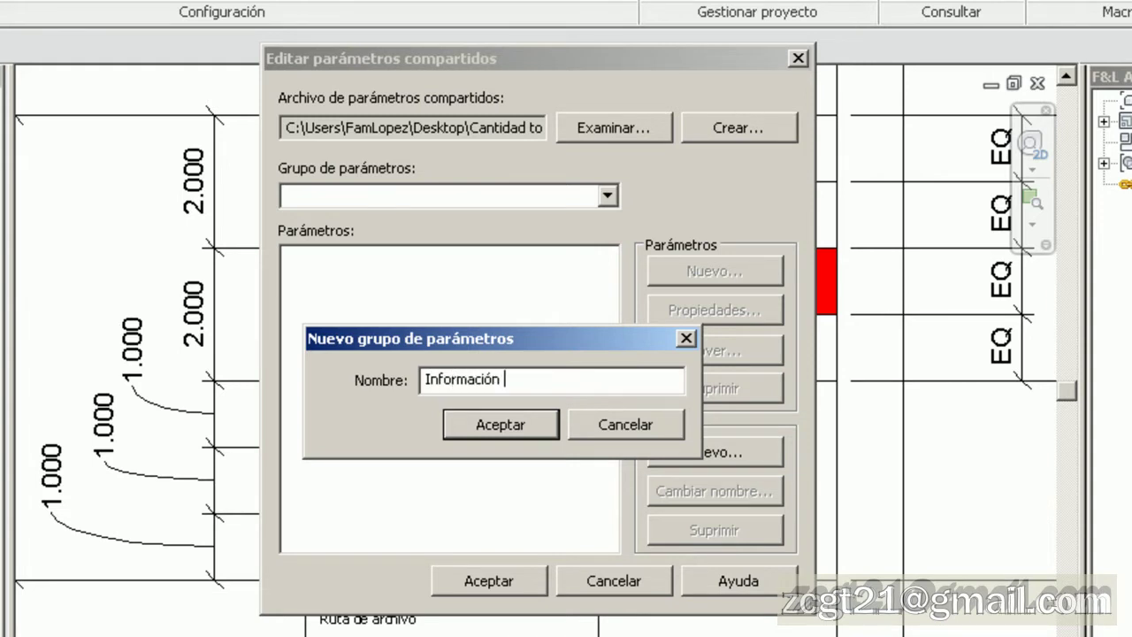
pyautogui.write('de Hojas')
pyautogui.press('Return')
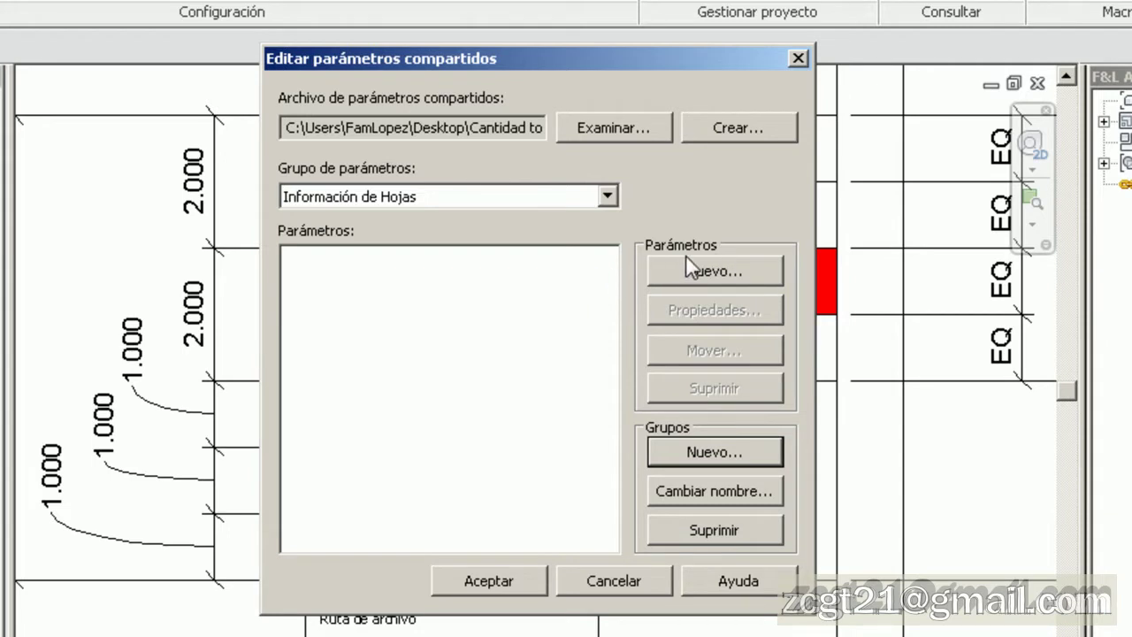
# Add a shared parameter named Cantidad total de hojas of type Texto to the Información de Hojas group and accept the shared parameter edits
pyautogui.click(746, 275)
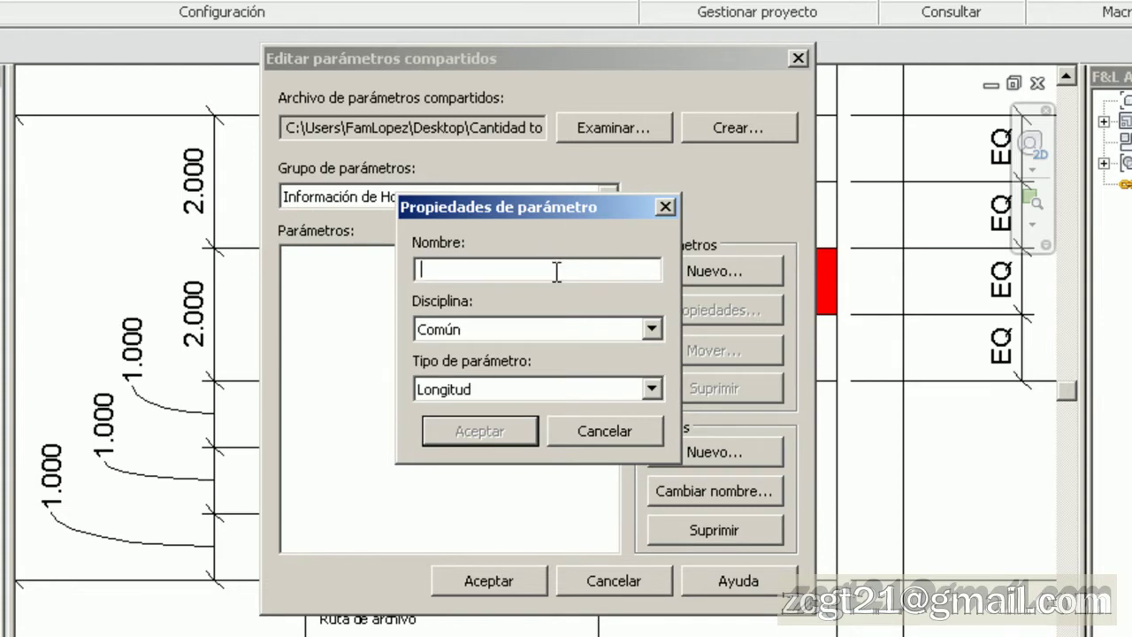
pyautogui.write('Cantidad total de hojas')
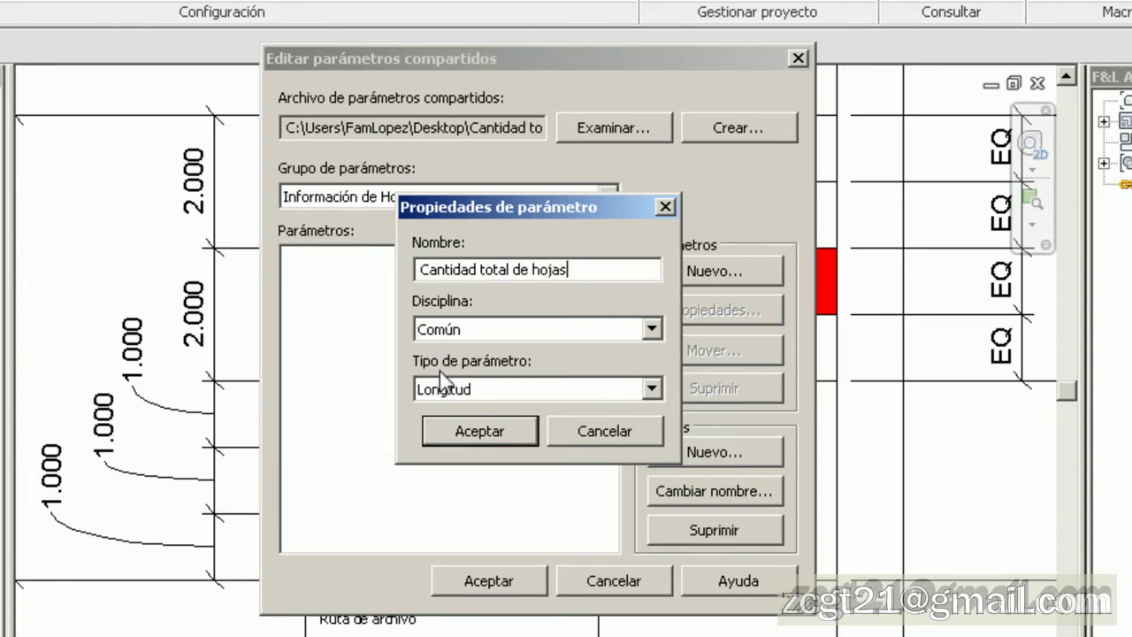
pyautogui.click(652, 389)
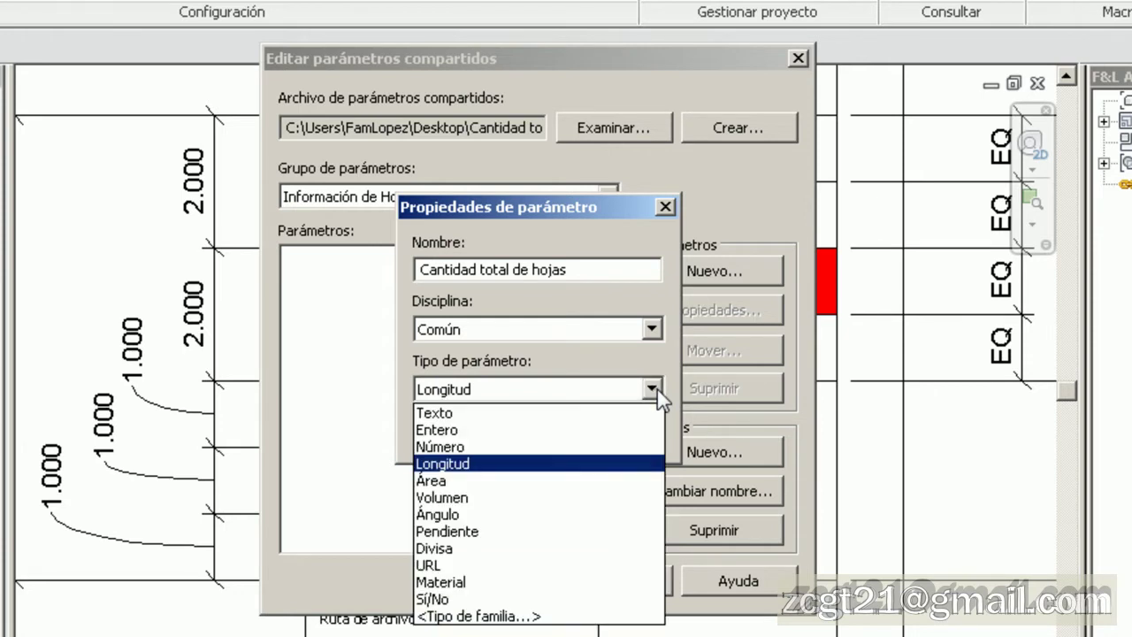
pyautogui.click(590, 418)
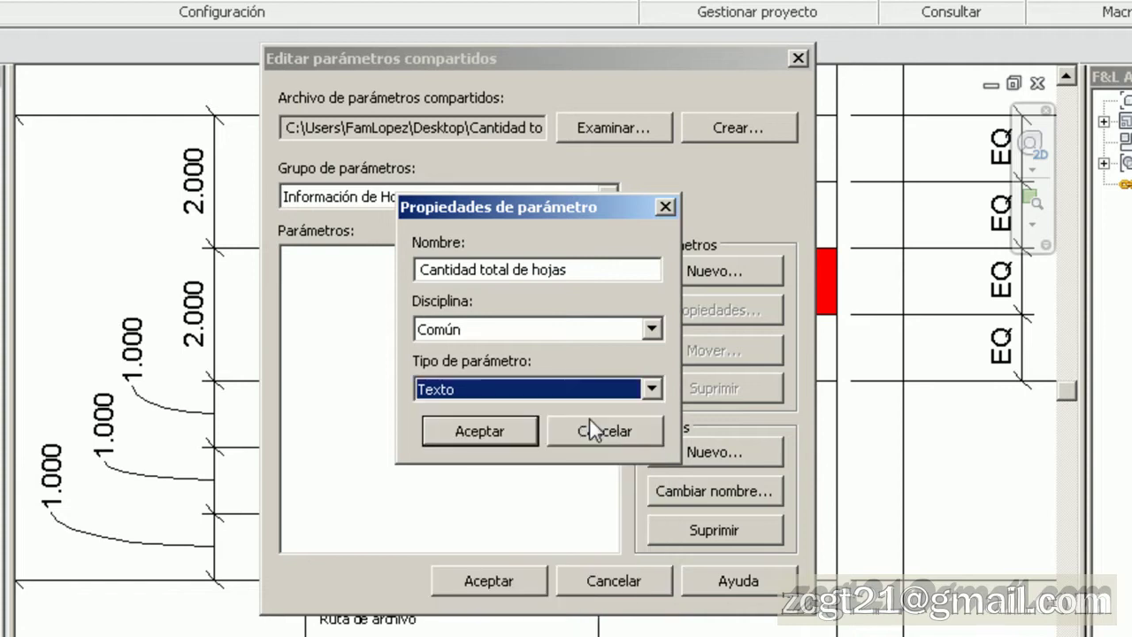
pyautogui.click(497, 431)
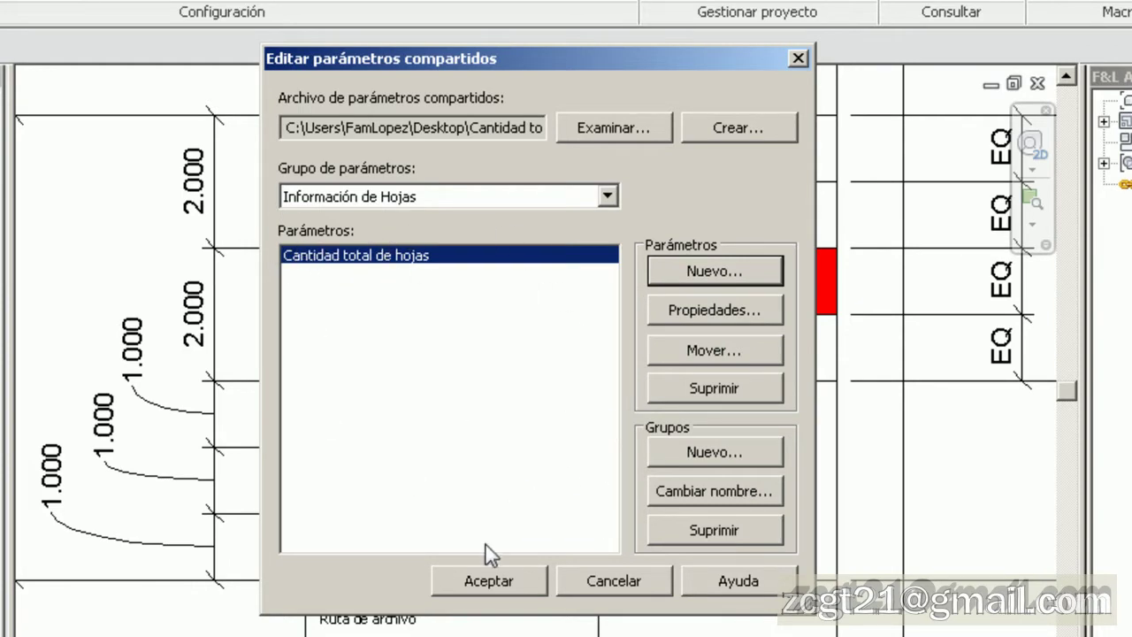
pyautogui.click(503, 572)
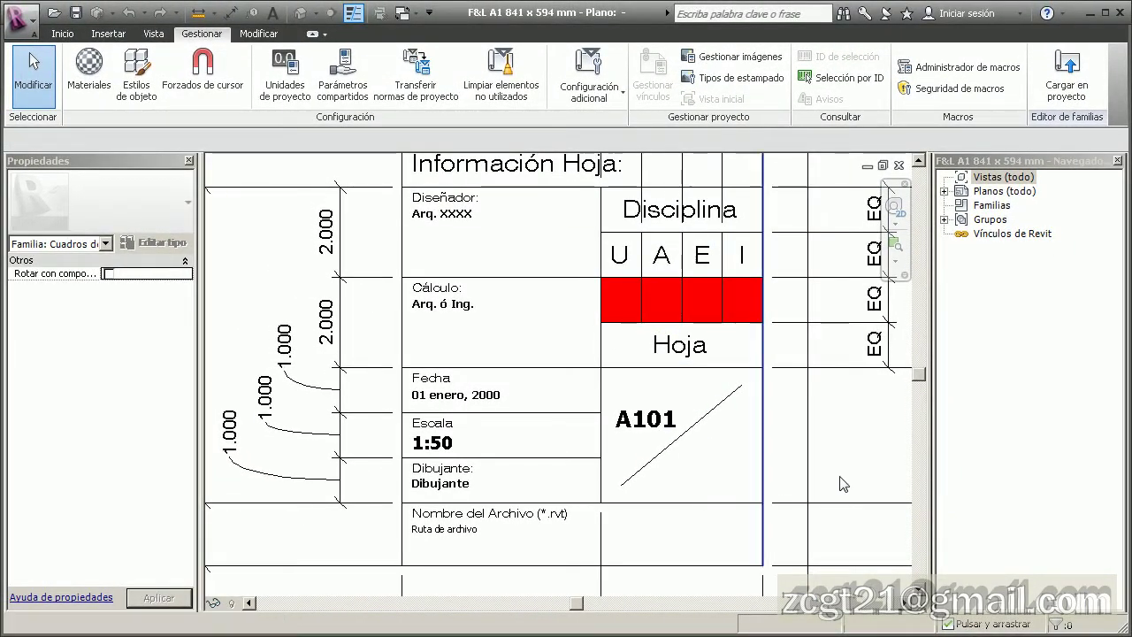
# Place a label in the sheet number cell below the diagonal line, centred horizontally and aligned to Medio centro
pyautogui.click(74, 37)
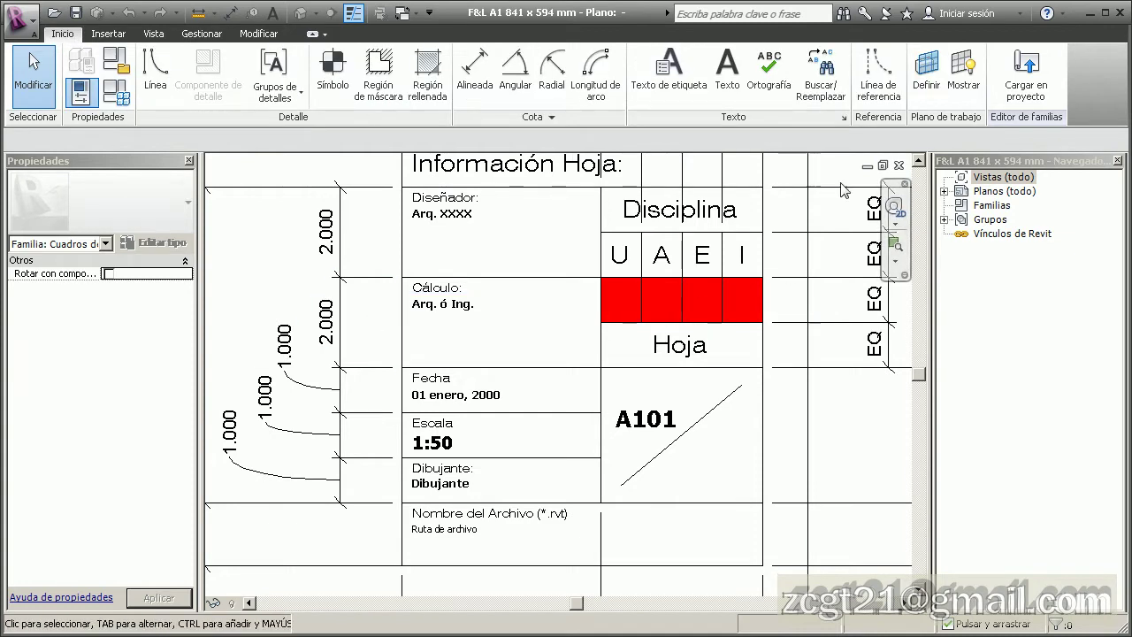
pyautogui.click(661, 71)
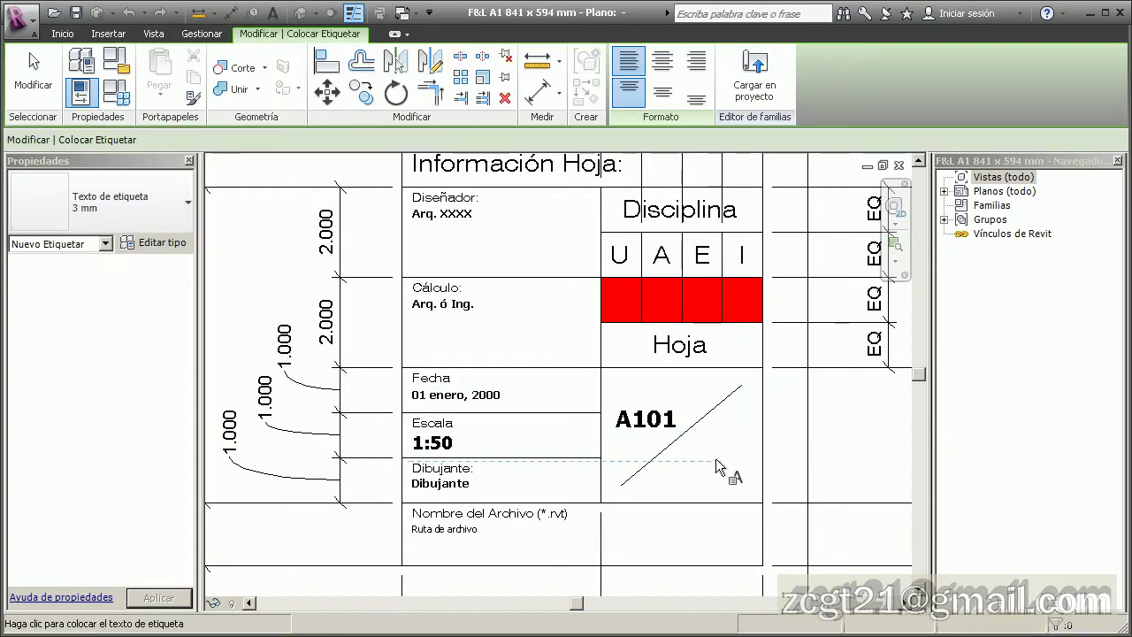
pyautogui.click(663, 69)
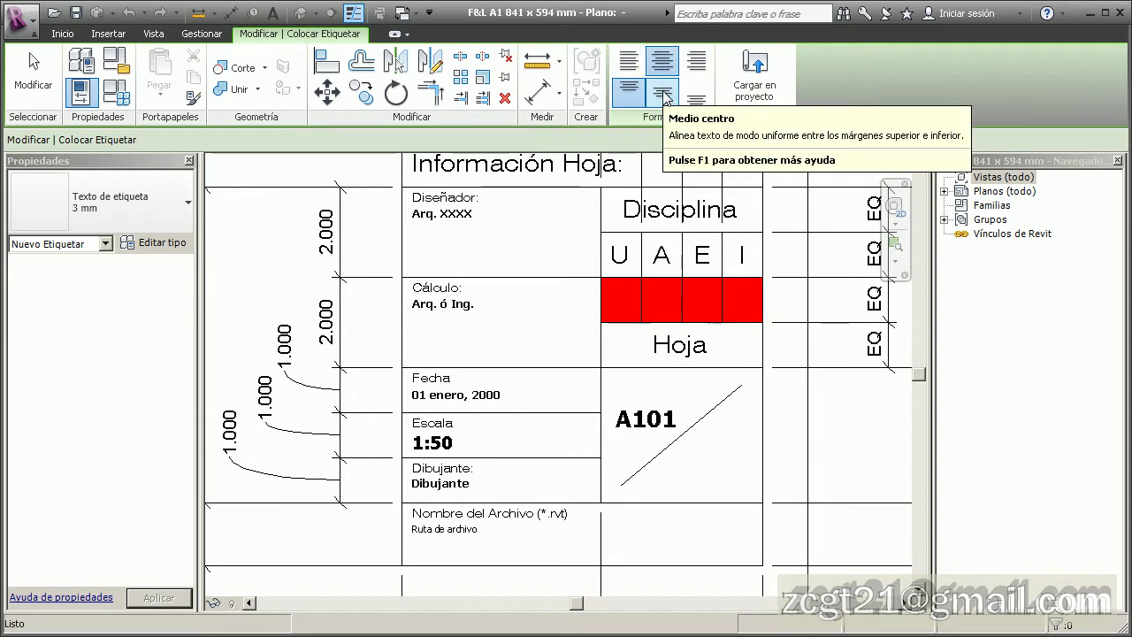
pyautogui.click(663, 93)
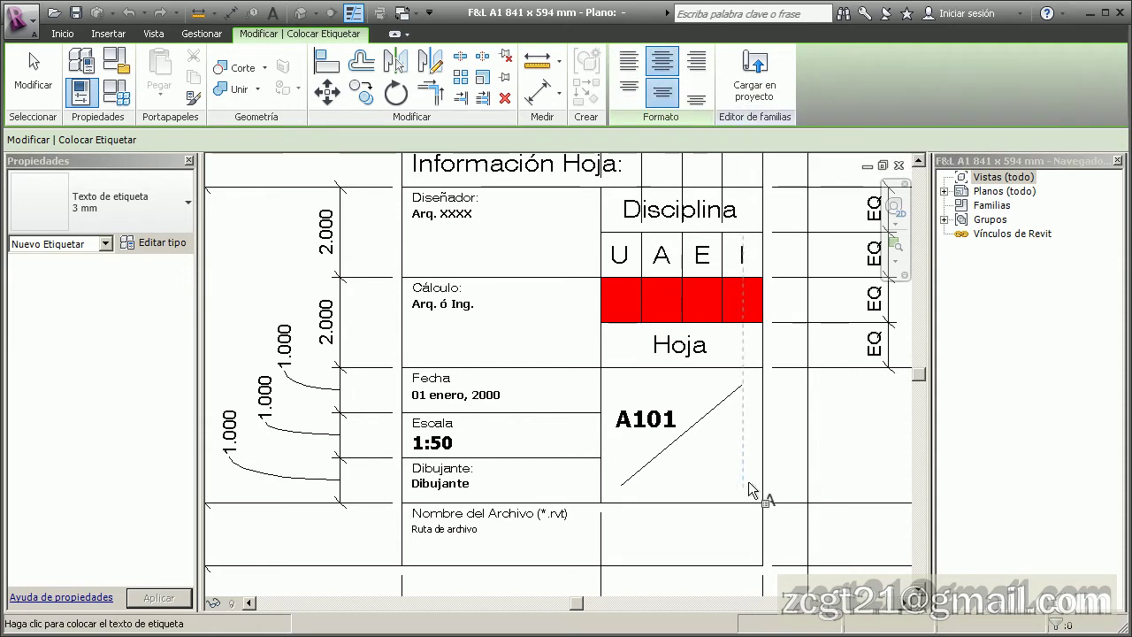
pyautogui.click(705, 469)
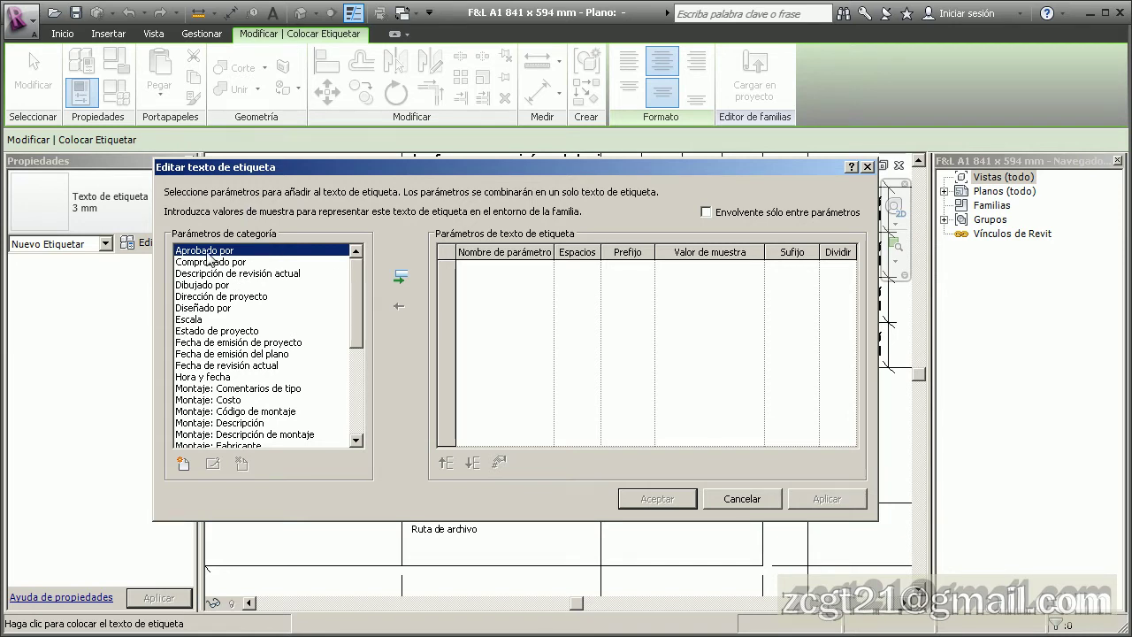
# Add the shared parameter Cantidad total de hojas from the Información de Hojas group to the label's category parameters
pyautogui.moveTo(360, 288); pyautogui.dragTo(378, 265)
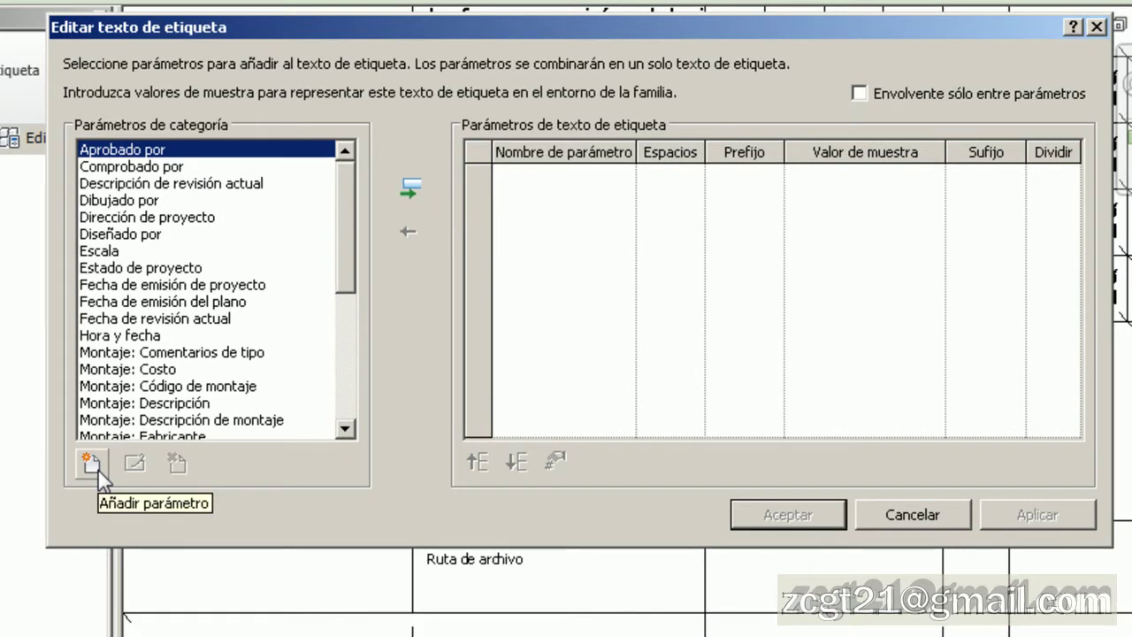
pyautogui.click(98, 471)
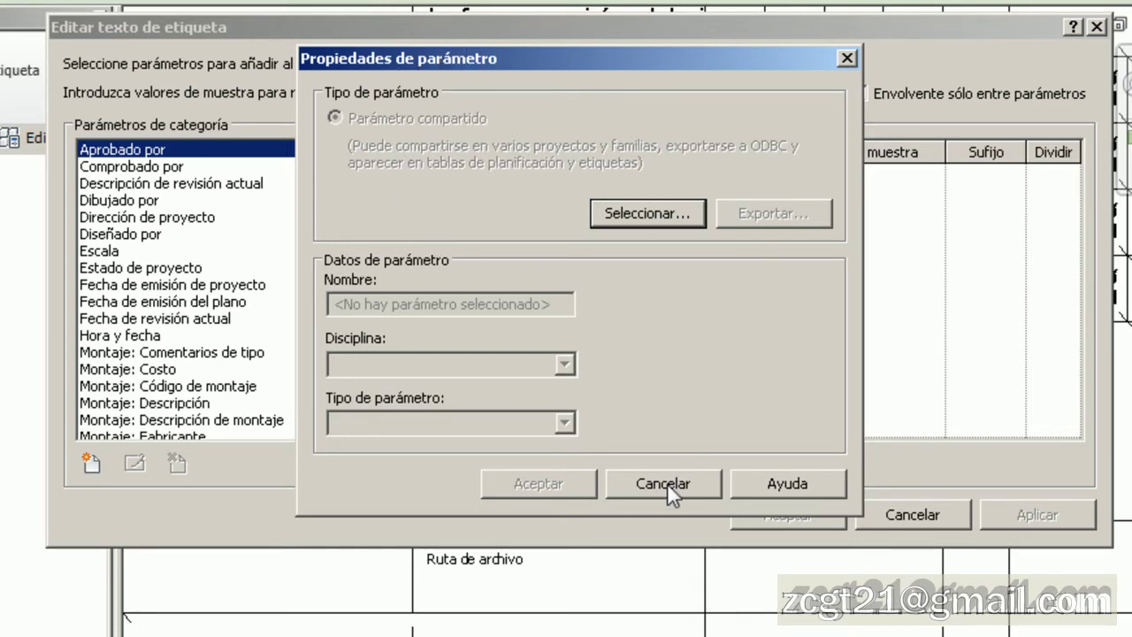
pyautogui.click(656, 211)
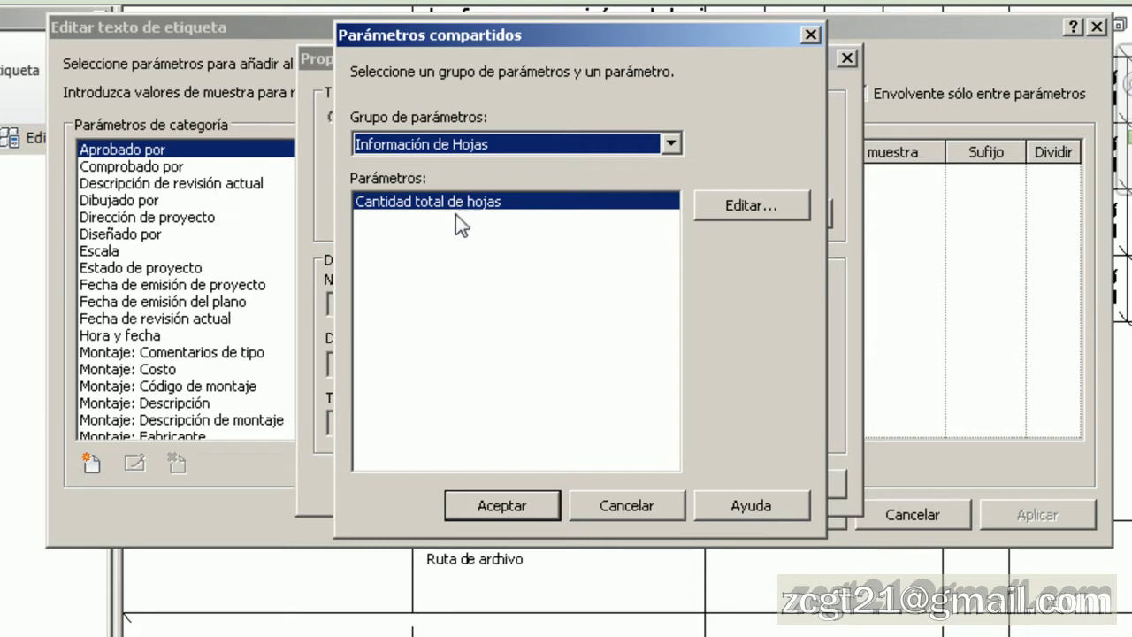
pyautogui.click(514, 502)
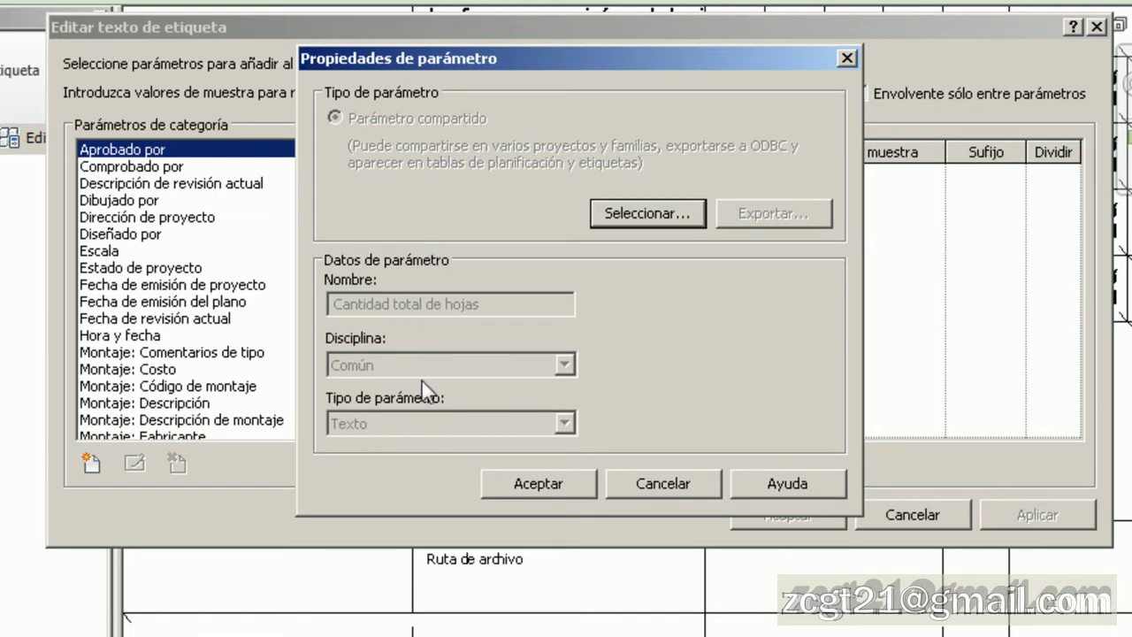
pyautogui.click(537, 484)
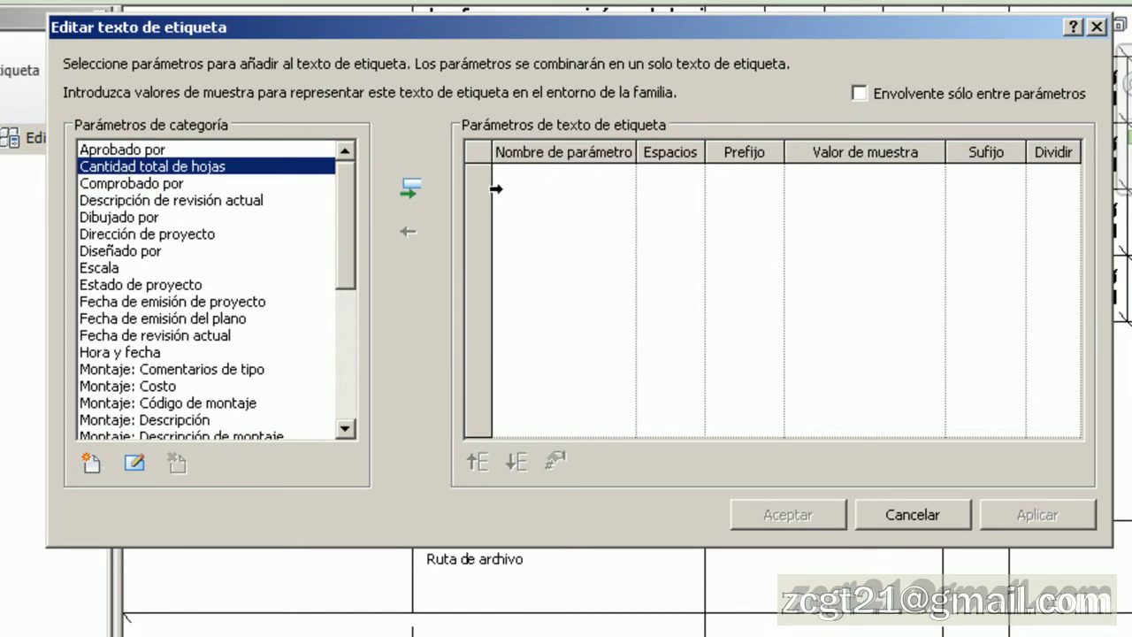
# Include Cantidad total de hojas in the label with the sample value 100 and accept the label text
pyautogui.click(411, 186)
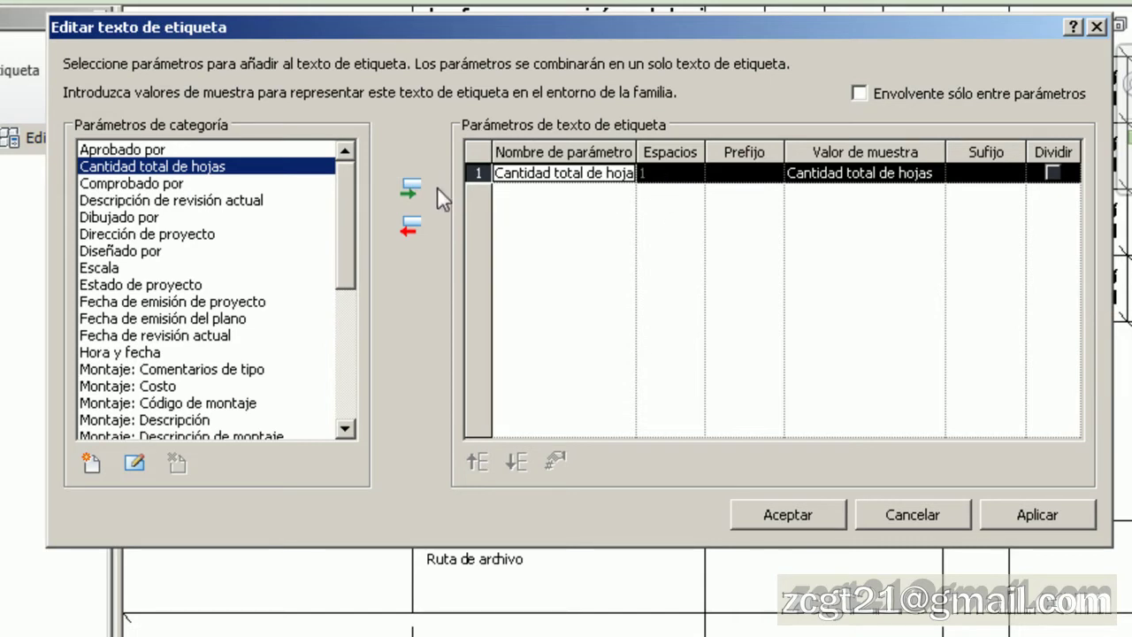
pyautogui.click(935, 173)
pyautogui.moveTo(934, 173); pyautogui.dragTo(748, 177)
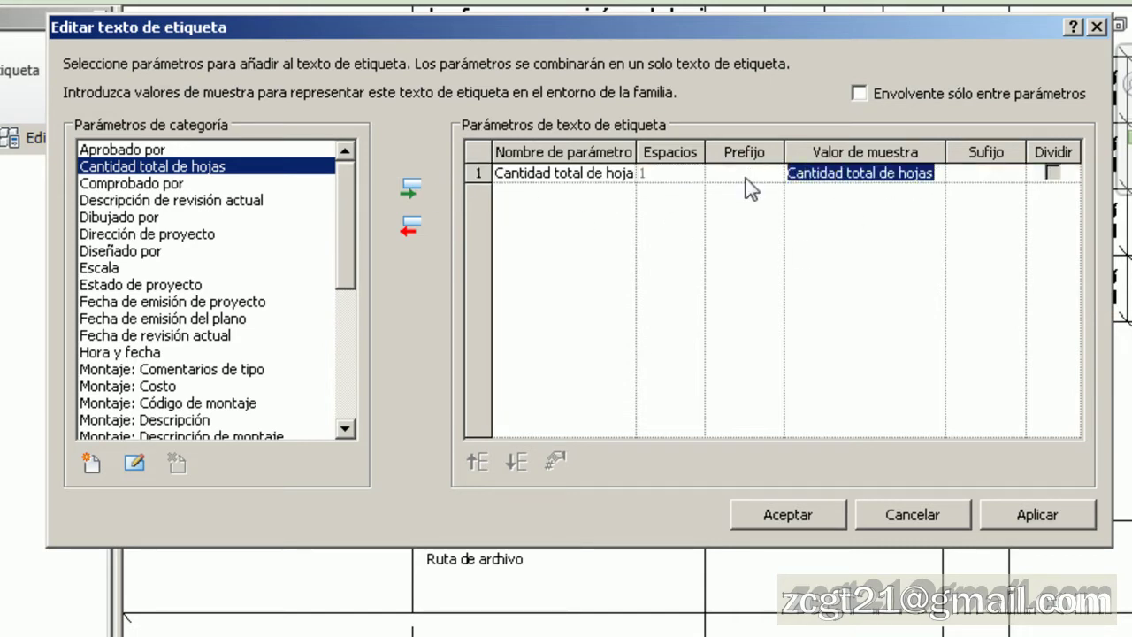
pyautogui.write('100')
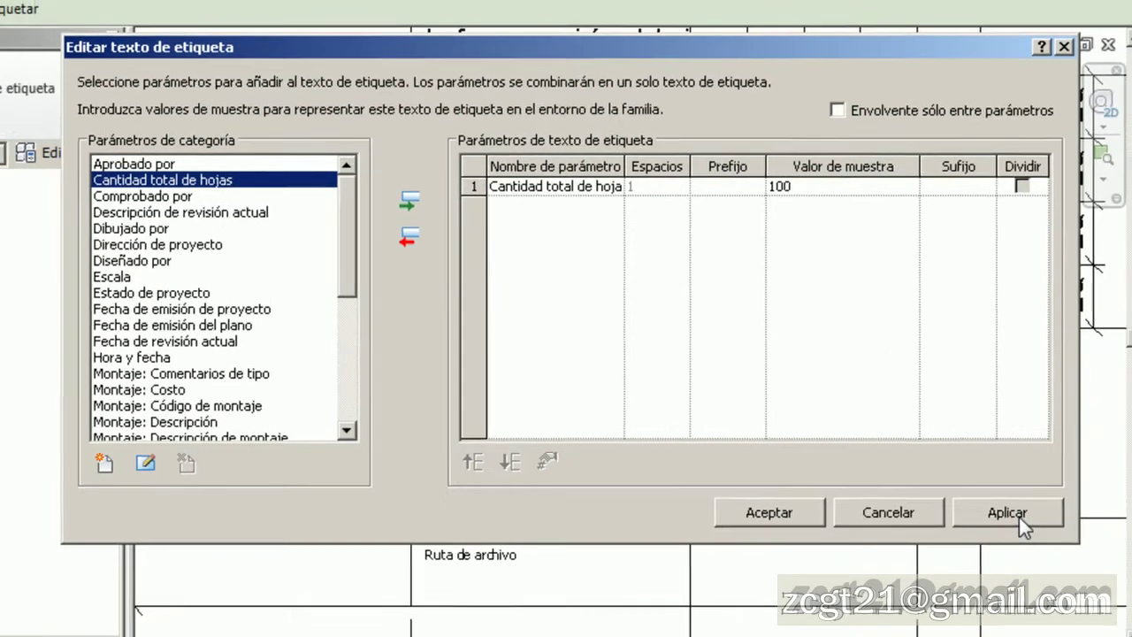
pyautogui.click(1008, 513)
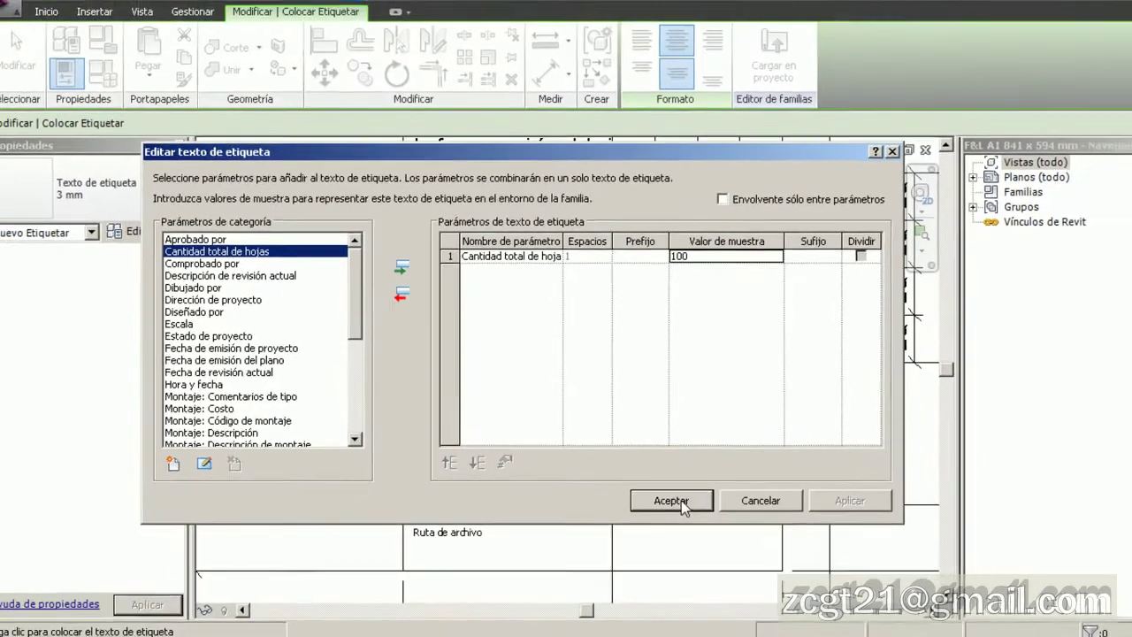
pyautogui.click(769, 512)
# Finish placing labels and narrow the 100 label's text box so it fits inside the sheet number cell
pyautogui.scroll(3, 780, 463)
pyautogui.moveTo(756, 471)
pyautogui.mouseDown(button='middle')
pyautogui.moveTo(753, 487)
pyautogui.moveTo(790, 457)
pyautogui.moveTo(738, 466)
pyautogui.mouseUp(button='middle')
pyautogui.press('Escape')
pyautogui.scroll(-2, 750, 434)
pyautogui.click(711, 455)
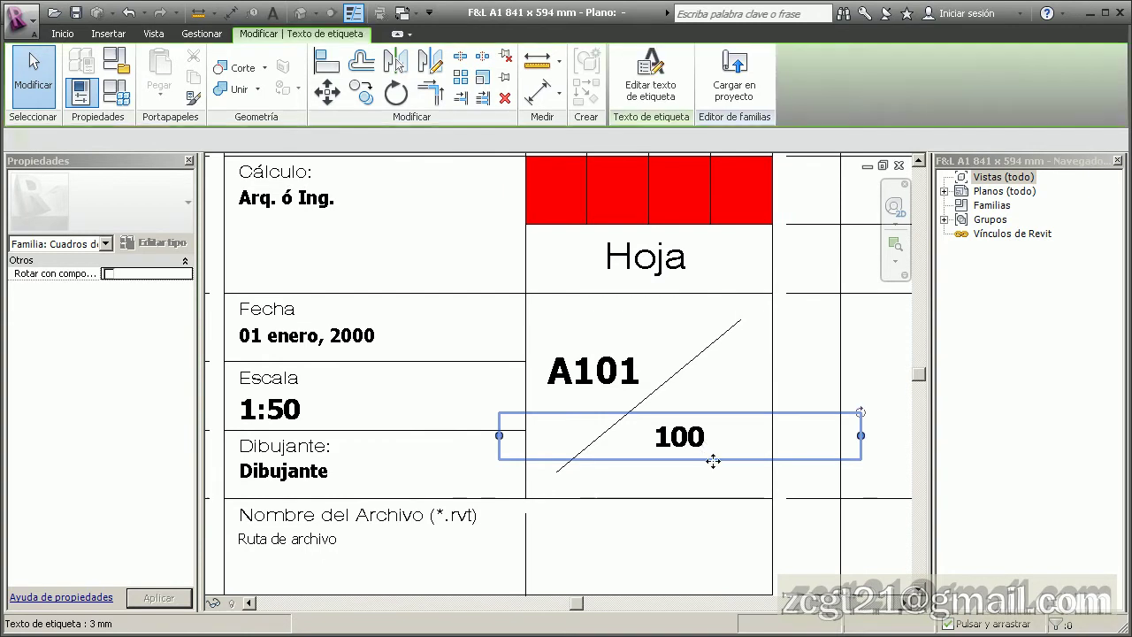
pyautogui.moveTo(861, 437); pyautogui.dragTo(742, 439)
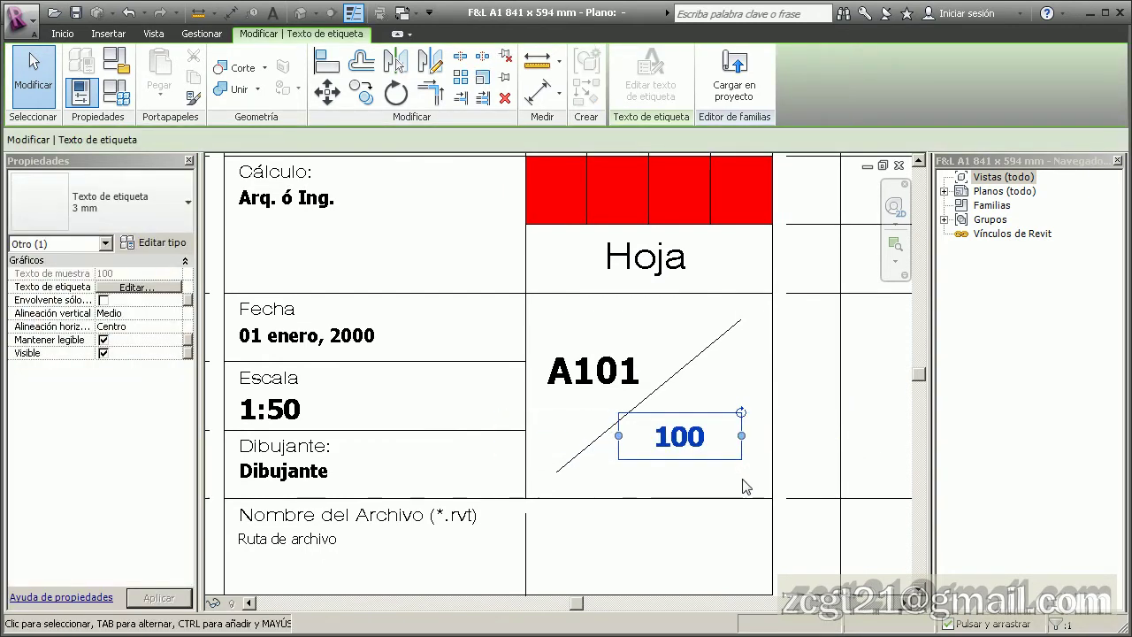
# Nudge the 100 label slightly right and down to sit clear of the diagonal line, and deselect it
pyautogui.press('Right')
pyautogui.press('Right')
pyautogui.press('Right')
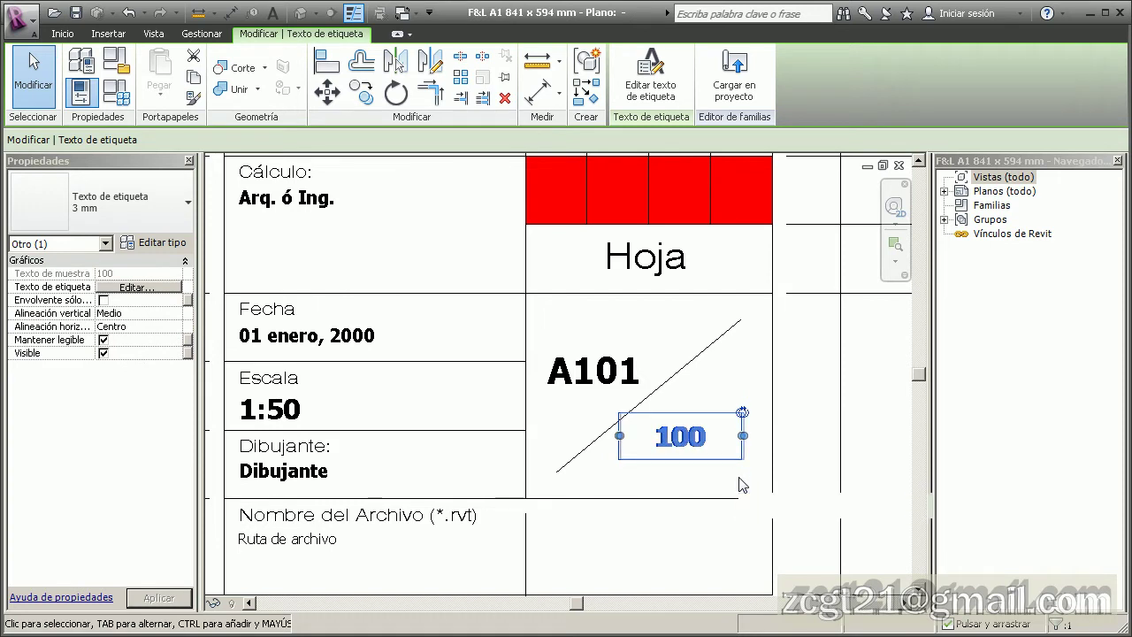
pyautogui.press('Right')
pyautogui.press('Right')
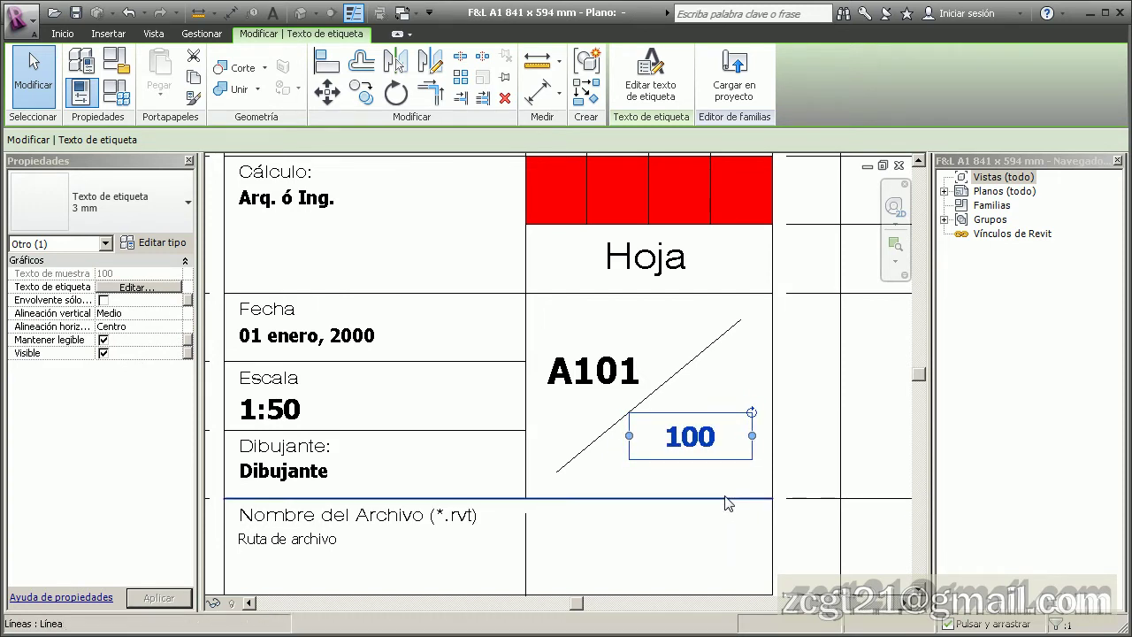
pyautogui.press('Down')
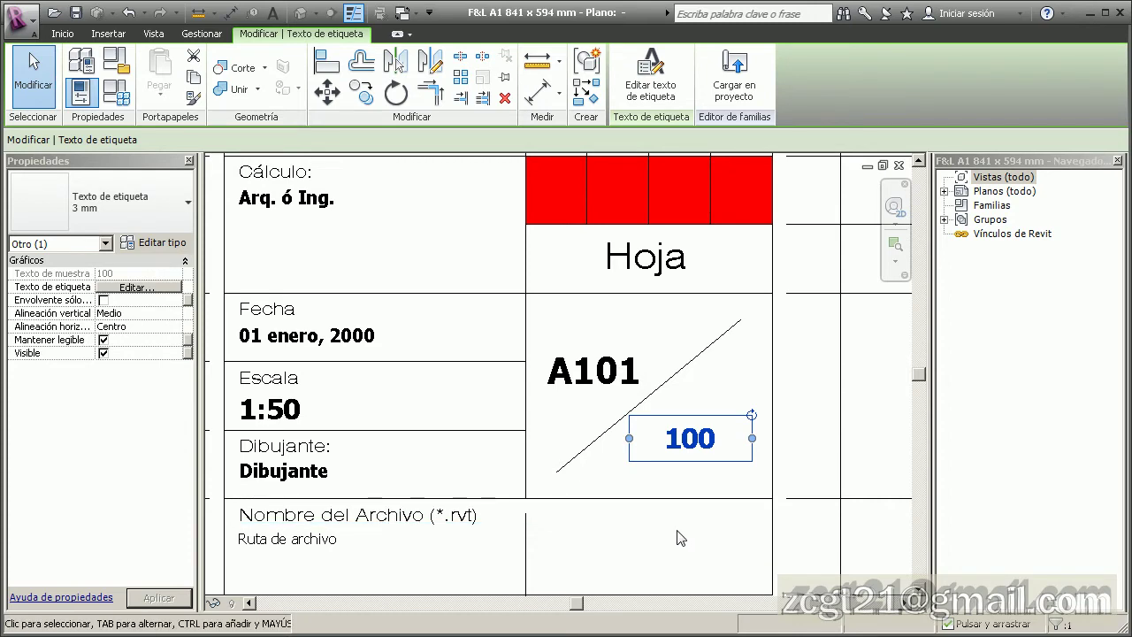
pyautogui.moveTo(681, 536); pyautogui.dragTo(710, 523, button='middle')
pyautogui.click(705, 524)
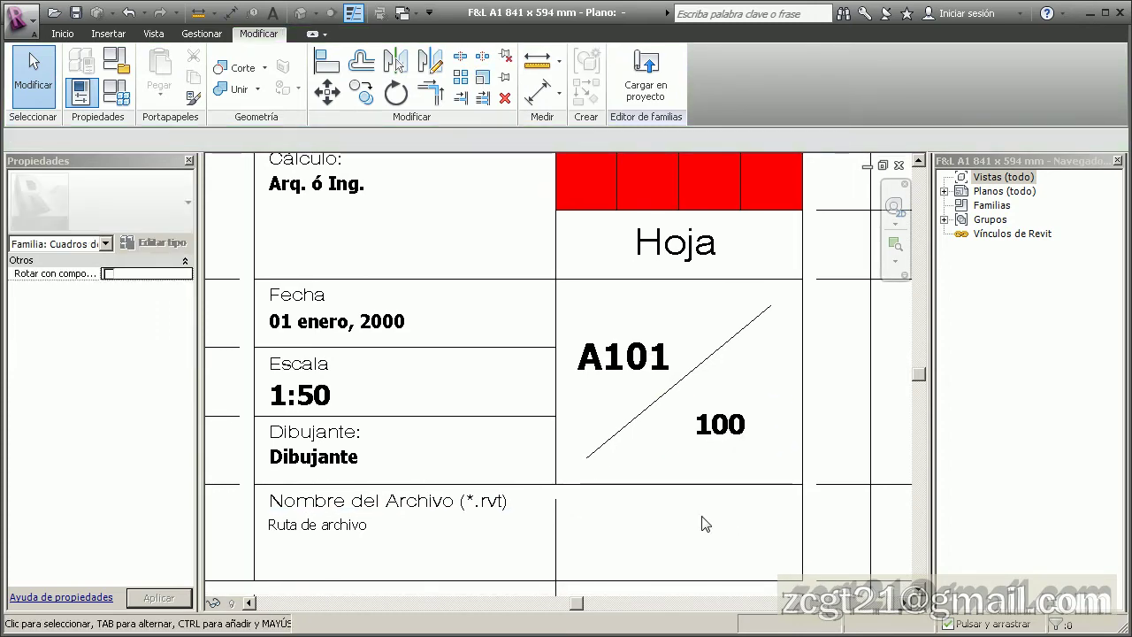
# Load the title block family into Proyecto muestra, overwriting the existing version and its parameter values
pyautogui.scroll(-3, 705, 523)
pyautogui.scroll(-2, 681, 435)
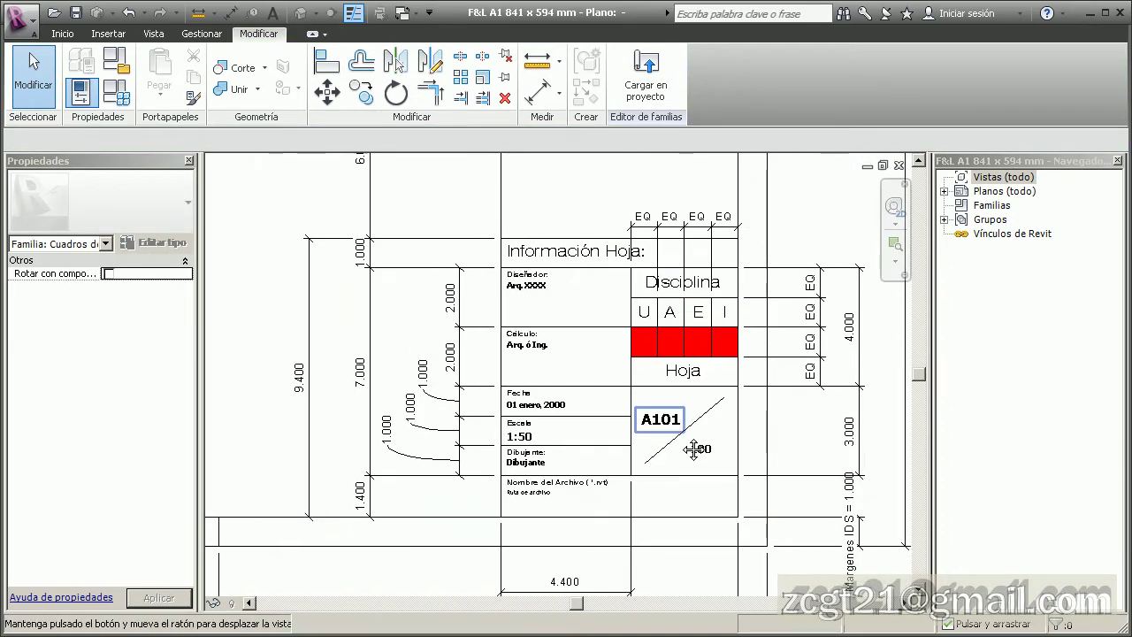
pyautogui.moveTo(694, 449); pyautogui.dragTo(722, 401, button='middle')
pyautogui.scroll(4, 667, 487)
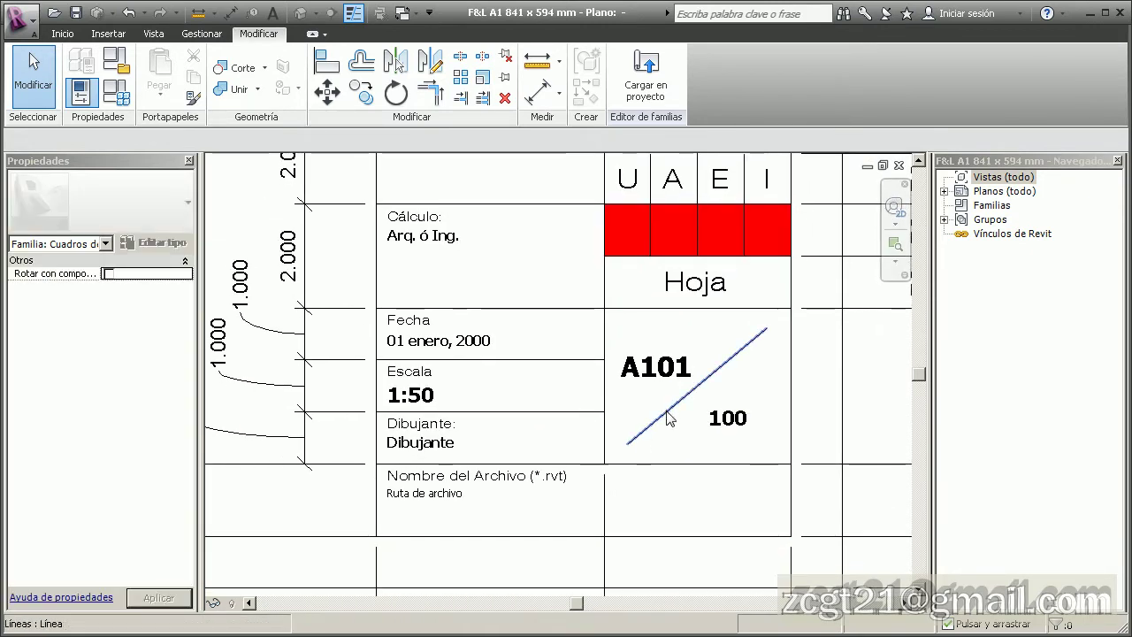
pyautogui.scroll(-2, 734, 402)
pyautogui.moveTo(770, 336); pyautogui.dragTo(770, 425, button='middle')
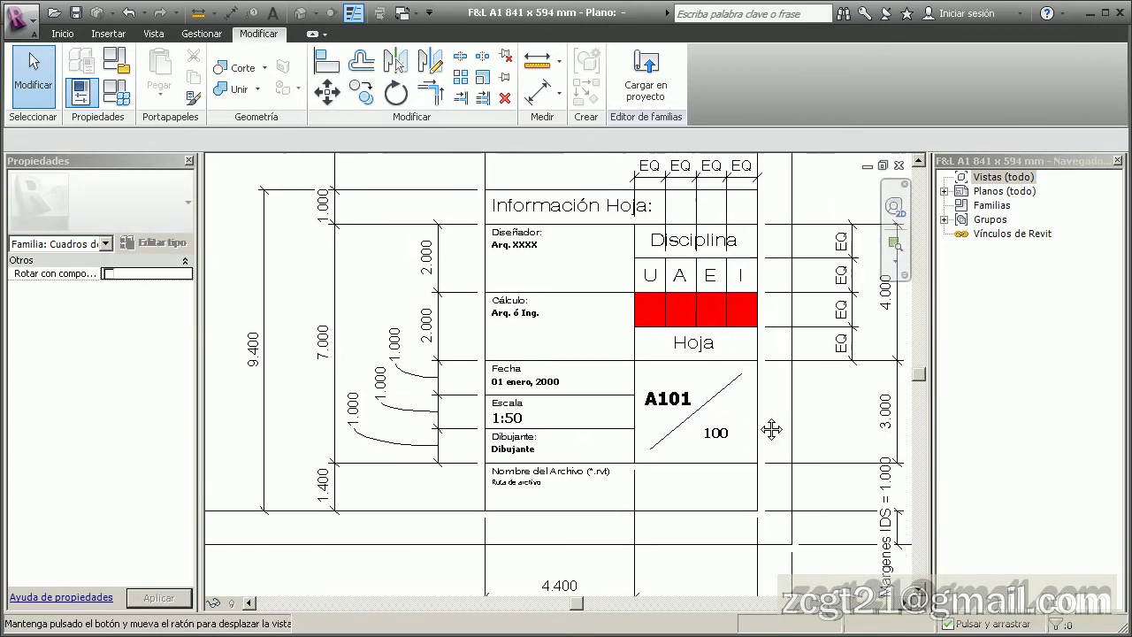
pyautogui.click(656, 71)
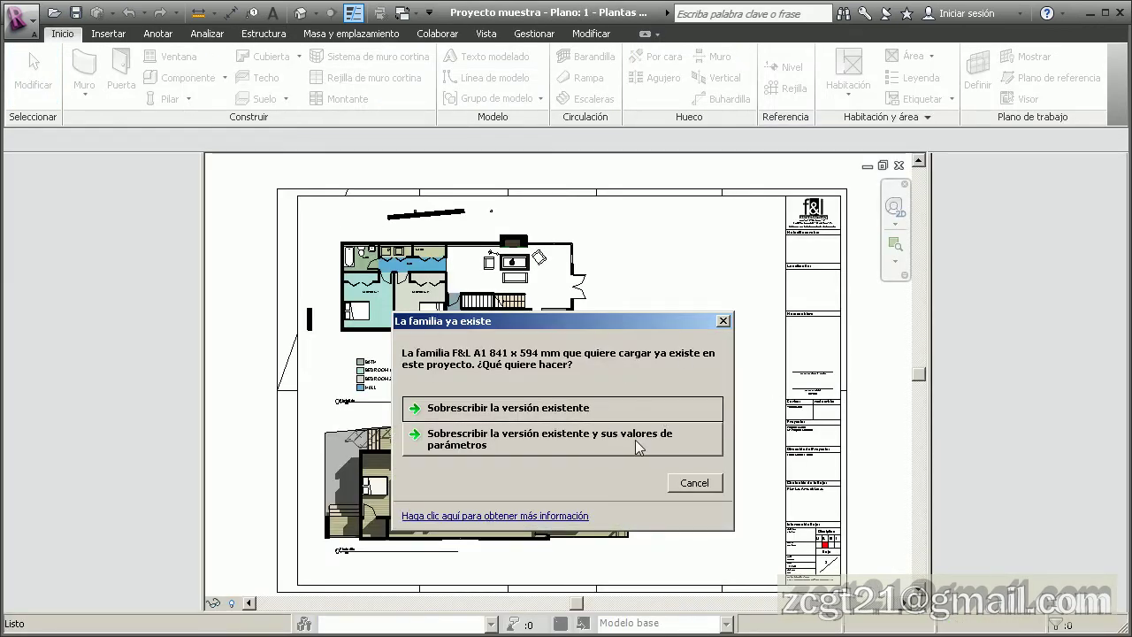
pyautogui.click(636, 442)
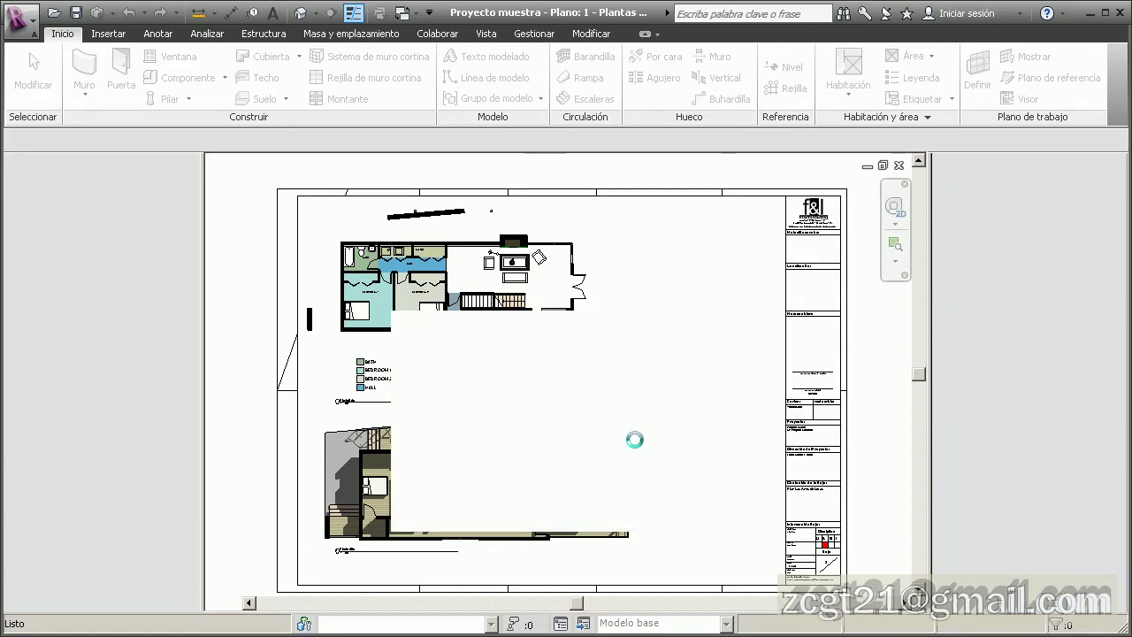
# Select the title block on sheet 1 - Plantas Amuebladas and examine its sheet number cell and instance properties
pyautogui.scroll(-2, 521, 436)
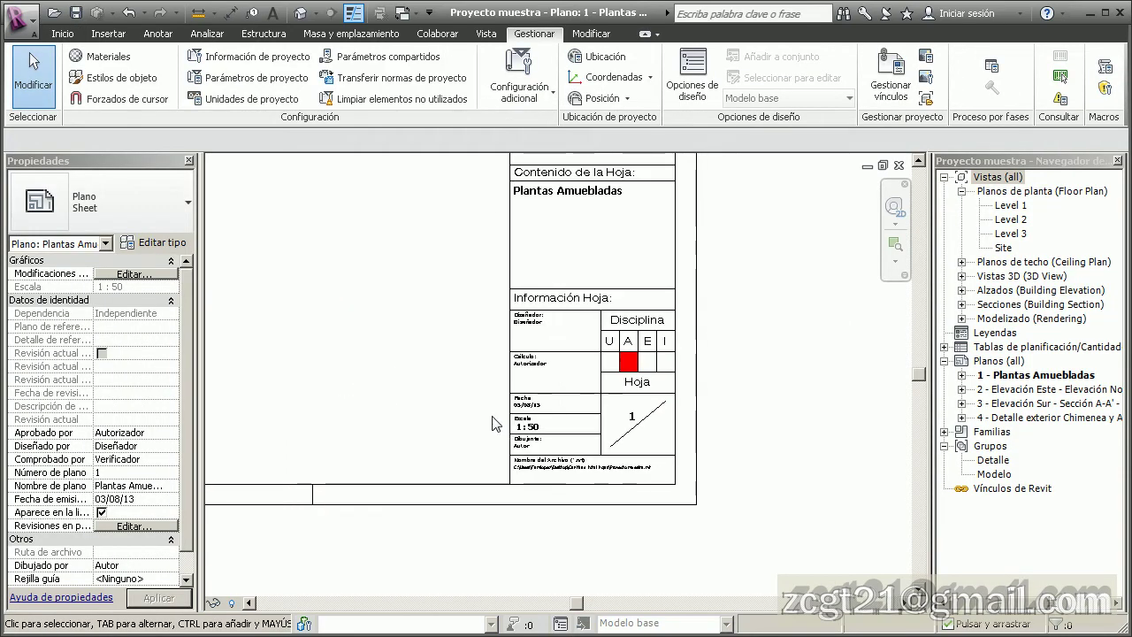
pyautogui.moveTo(493, 423); pyautogui.dragTo(646, 473, button='middle')
pyautogui.scroll(-2, 635, 448)
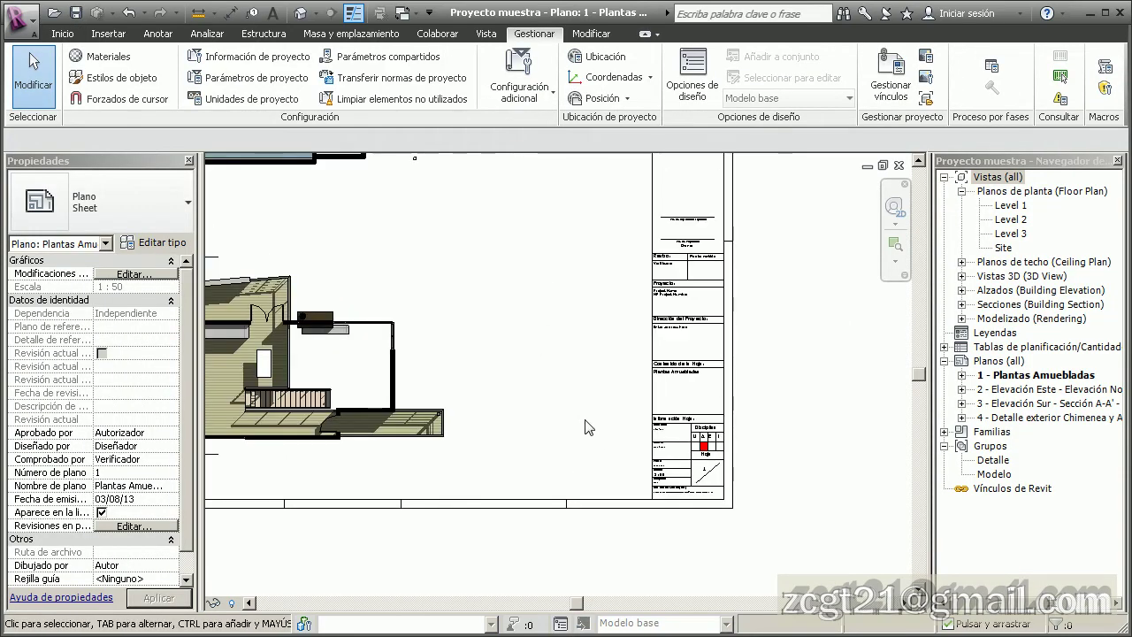
pyautogui.moveTo(601, 434); pyautogui.dragTo(562, 398, button='middle')
pyautogui.scroll(4, 797, 545)
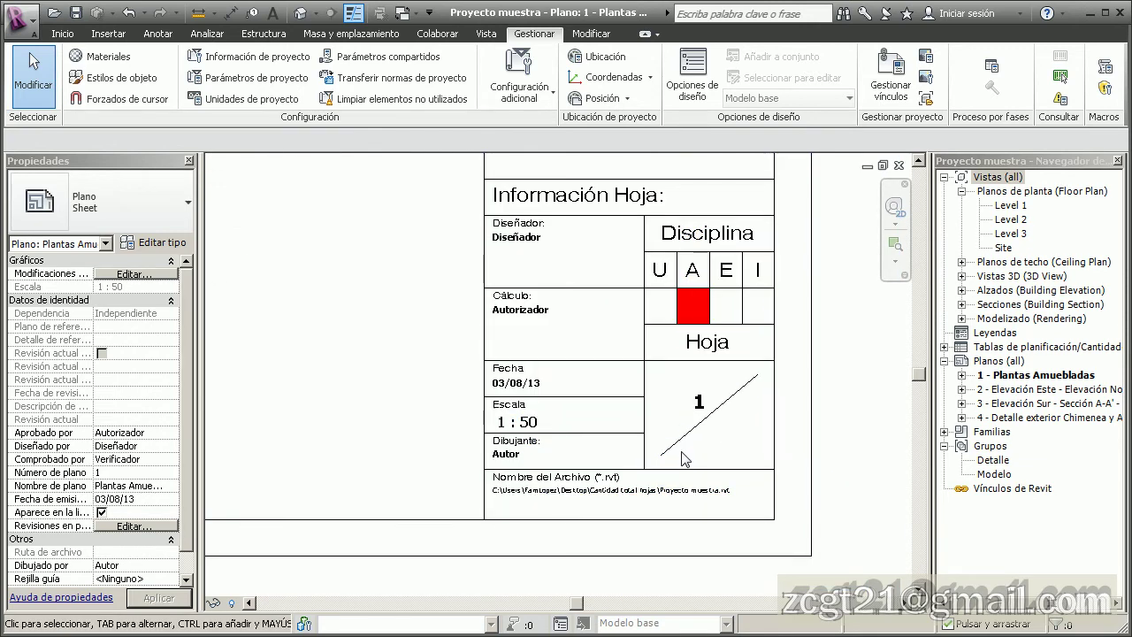
pyautogui.click(811, 461)
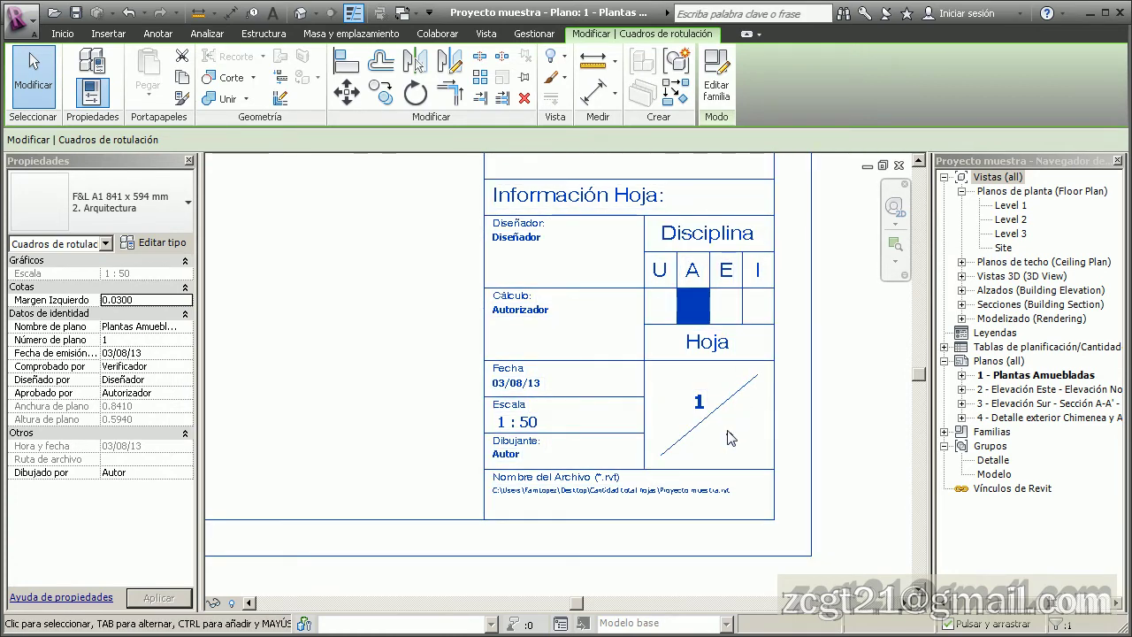
pyautogui.scroll(1, 731, 443)
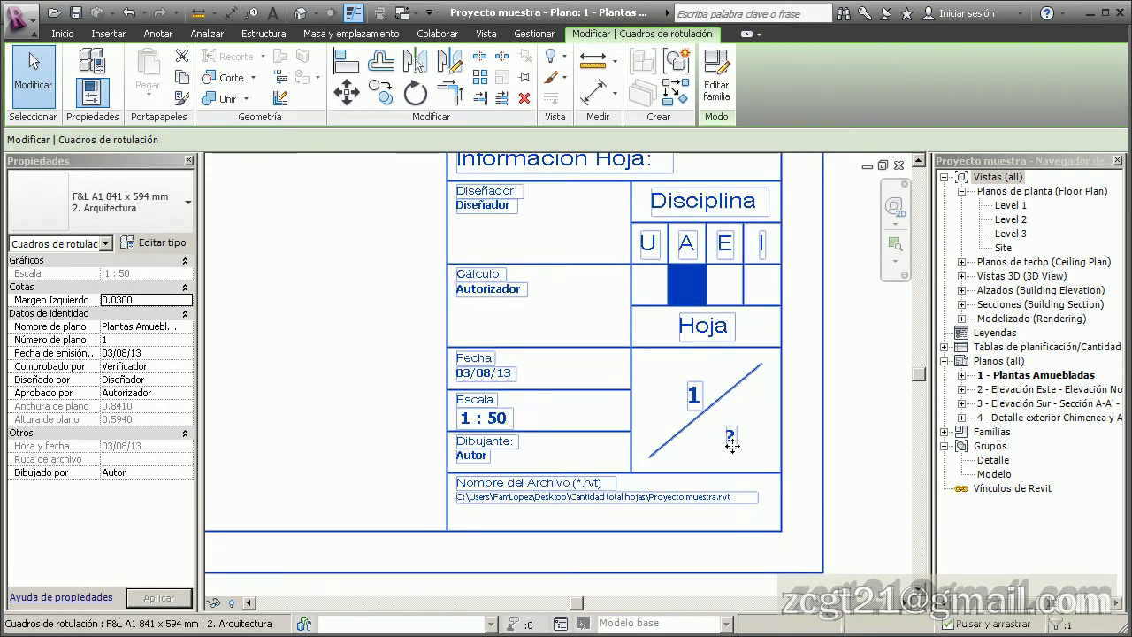
pyautogui.scroll(3, 730, 442)
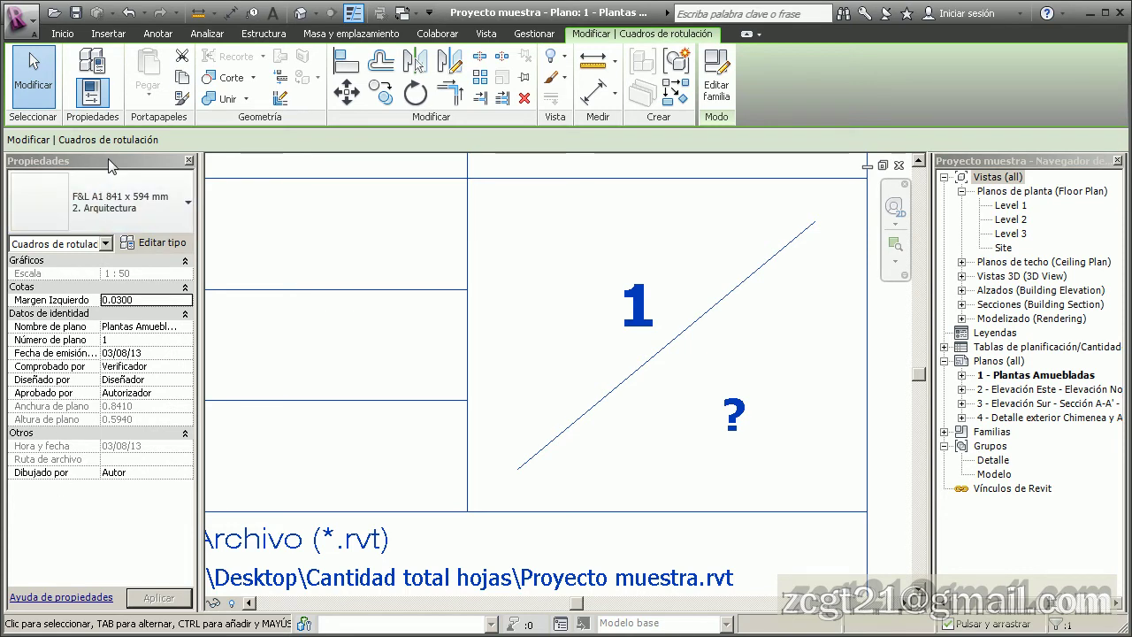
pyautogui.click(544, 343)
# Open the project information properties and examine which parameters they offer
pyautogui.scroll(-10, 544, 343)
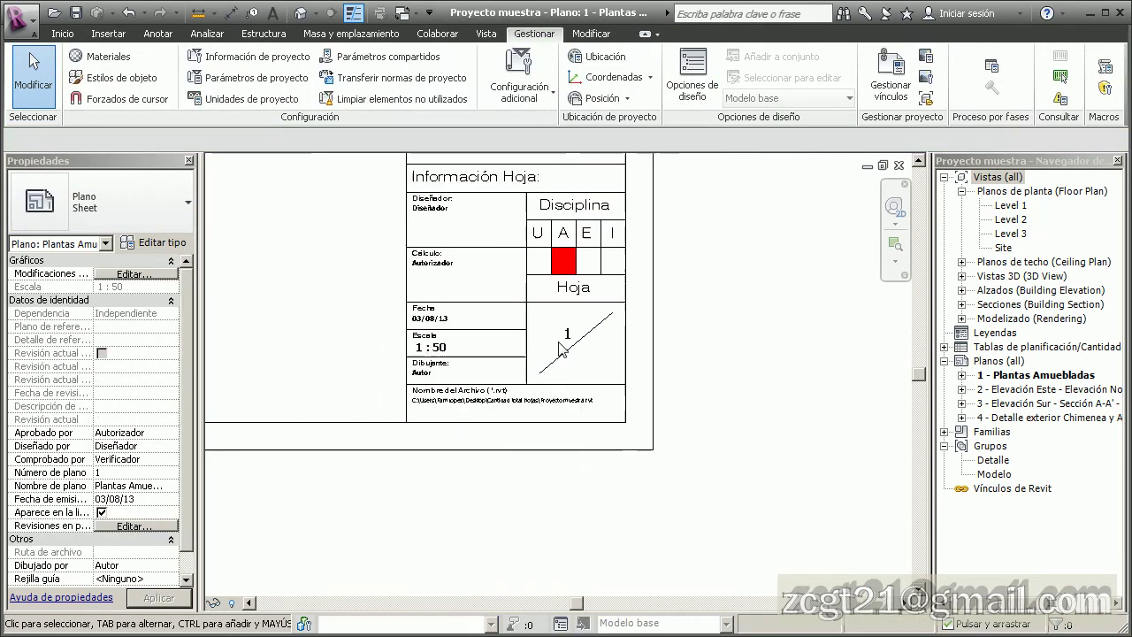
pyautogui.moveTo(562, 373); pyautogui.dragTo(814, 489, button='middle')
pyautogui.scroll(-4, 693, 454)
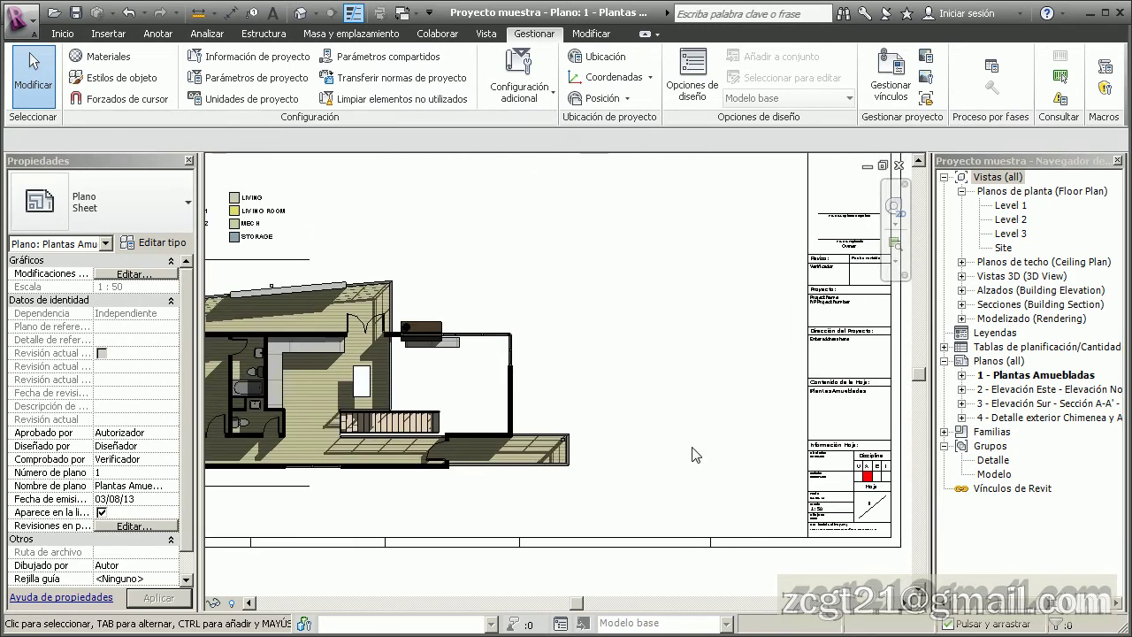
pyautogui.scroll(-1, 696, 455)
pyautogui.moveTo(698, 408); pyautogui.dragTo(694, 464, button='middle')
pyautogui.moveTo(700, 464)
pyautogui.mouseDown(button='middle')
pyautogui.moveTo(708, 453)
pyautogui.moveTo(715, 463)
pyautogui.moveTo(703, 453)
pyautogui.mouseUp(button='middle')
pyautogui.scroll(-1, 705, 449)
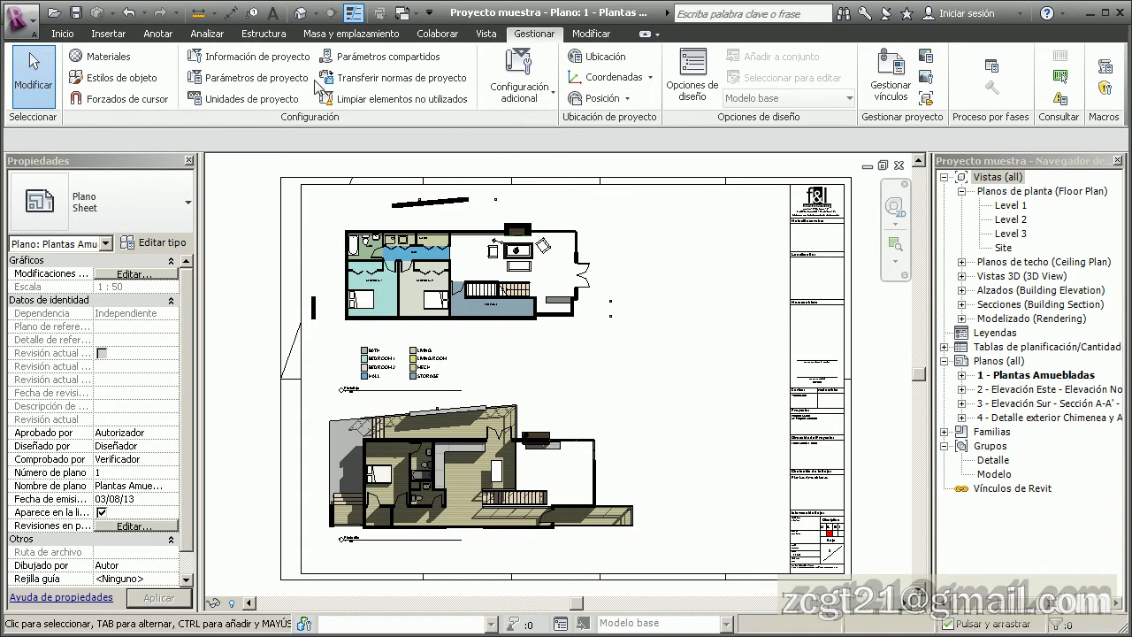
pyautogui.click(237, 59)
pyautogui.moveTo(311, 219); pyautogui.dragTo(495, 99)
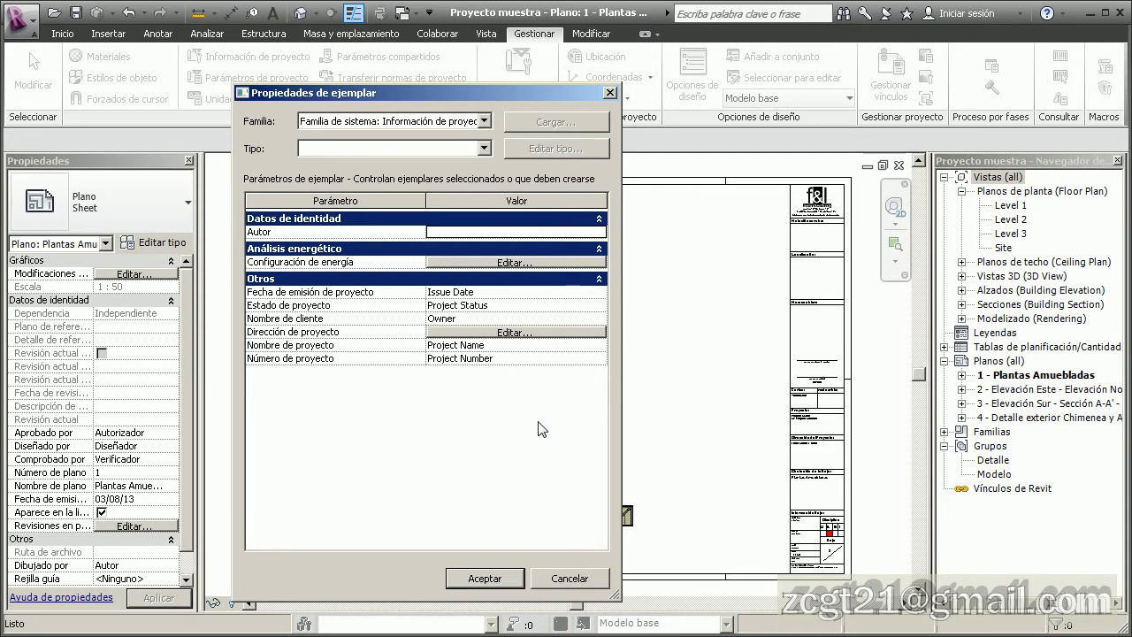
# Close the project information and start a new project parameter based on the shared parameter Cantidad total de hojas from the Información de Hojas group
pyautogui.click(485, 579)
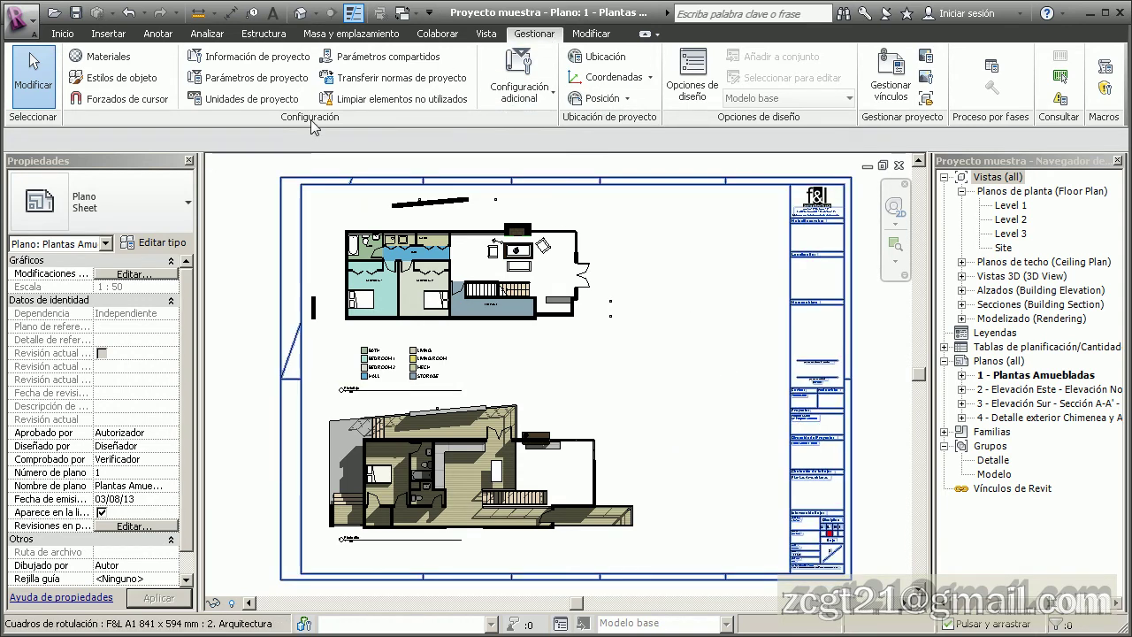
pyautogui.click(256, 78)
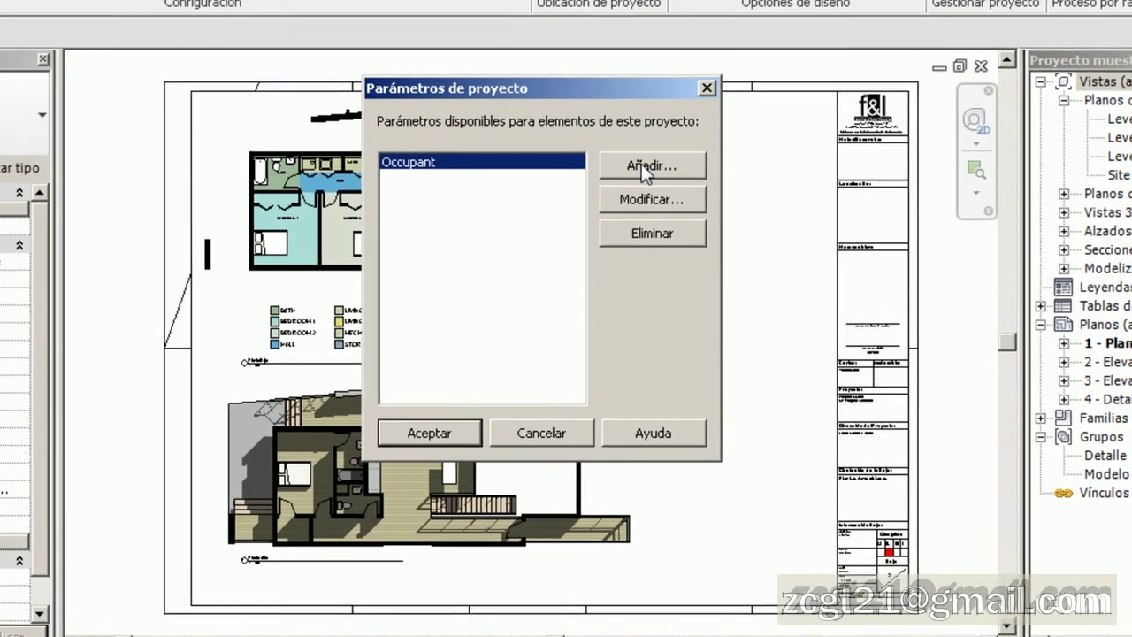
pyautogui.click(643, 166)
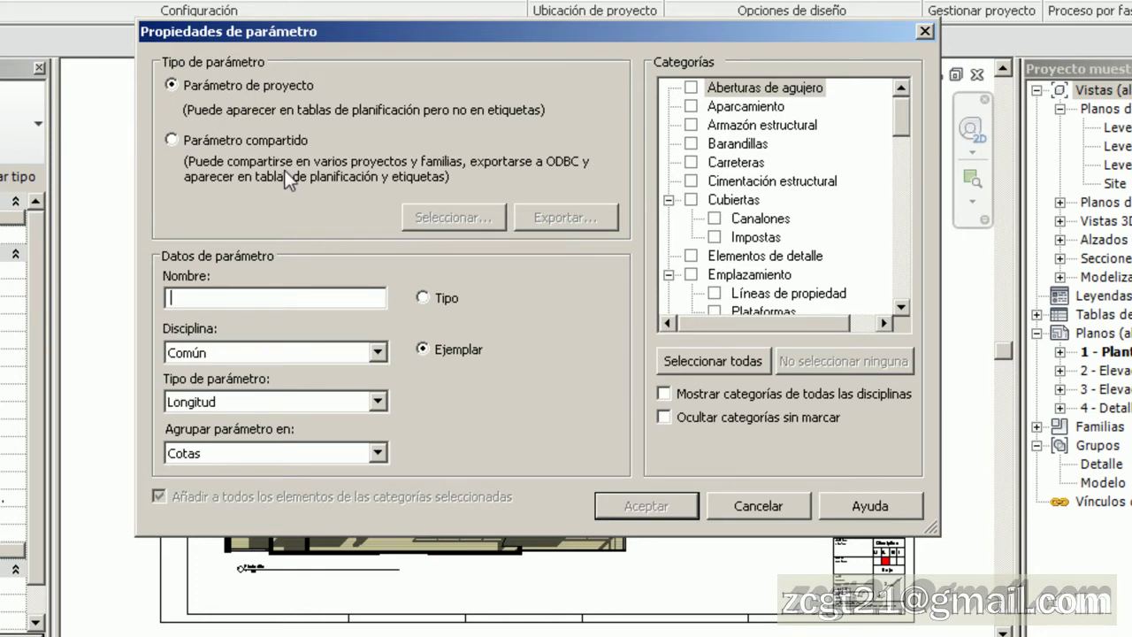
pyautogui.click(172, 141)
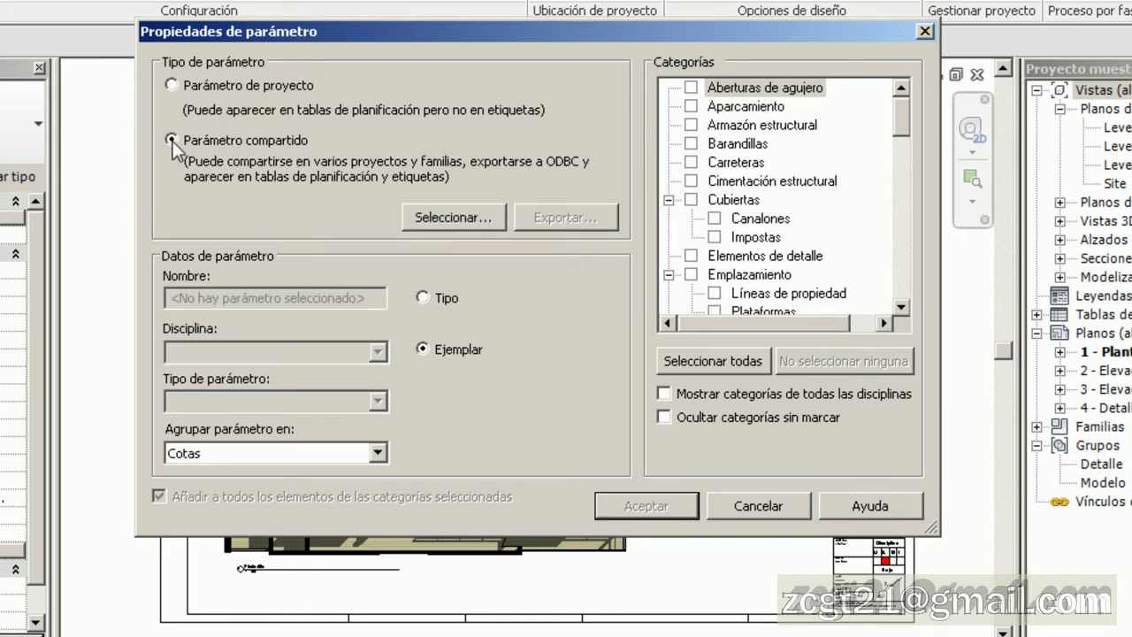
pyautogui.click(446, 217)
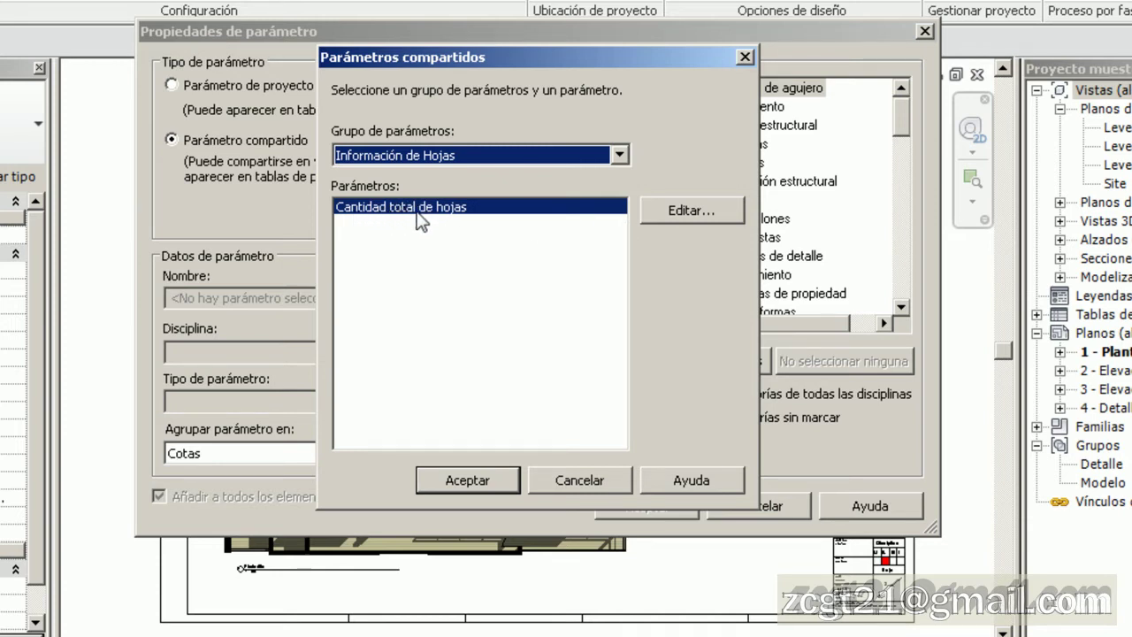
pyautogui.click(500, 481)
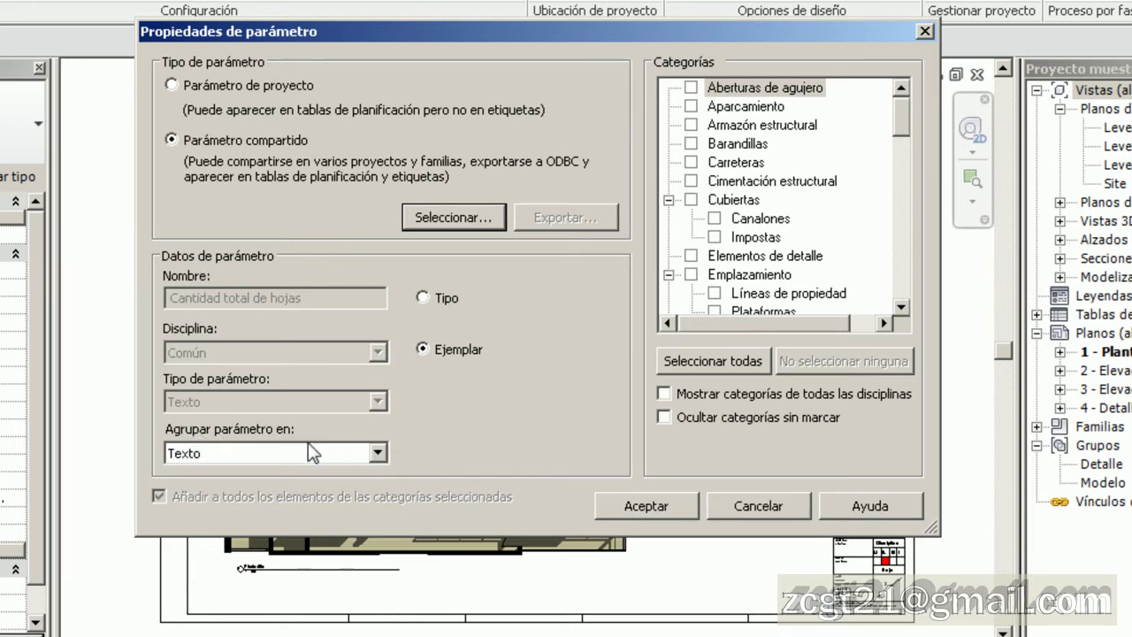
# Group the parameter under Datos de identidad, assign it to the Información de proyecto category, and accept the project parameters
pyautogui.click(377, 453)
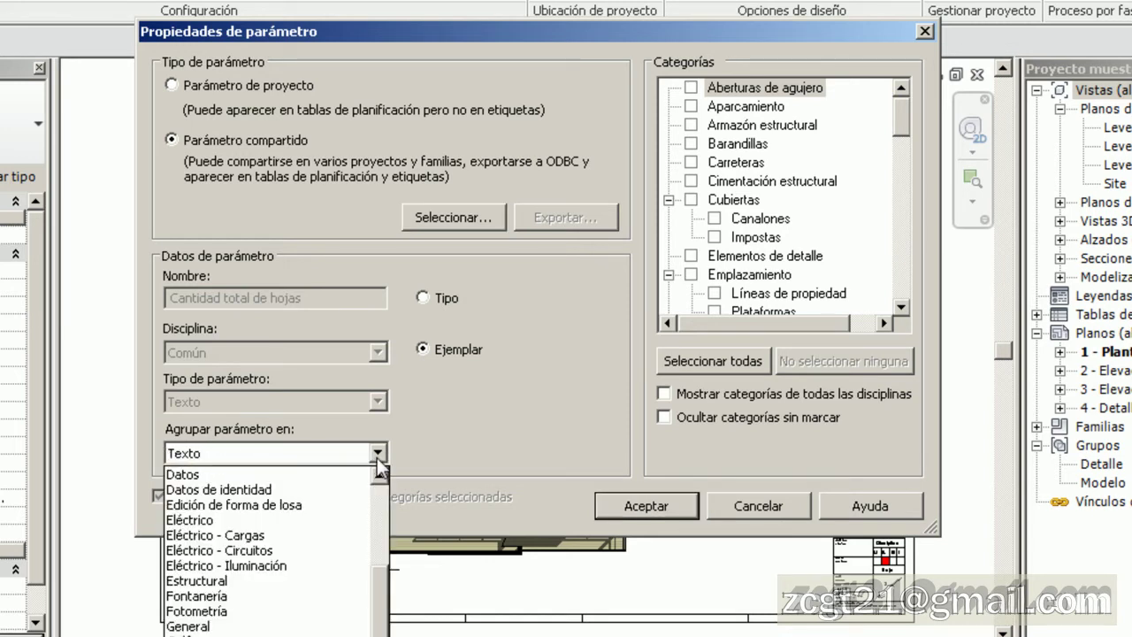
pyautogui.click(343, 489)
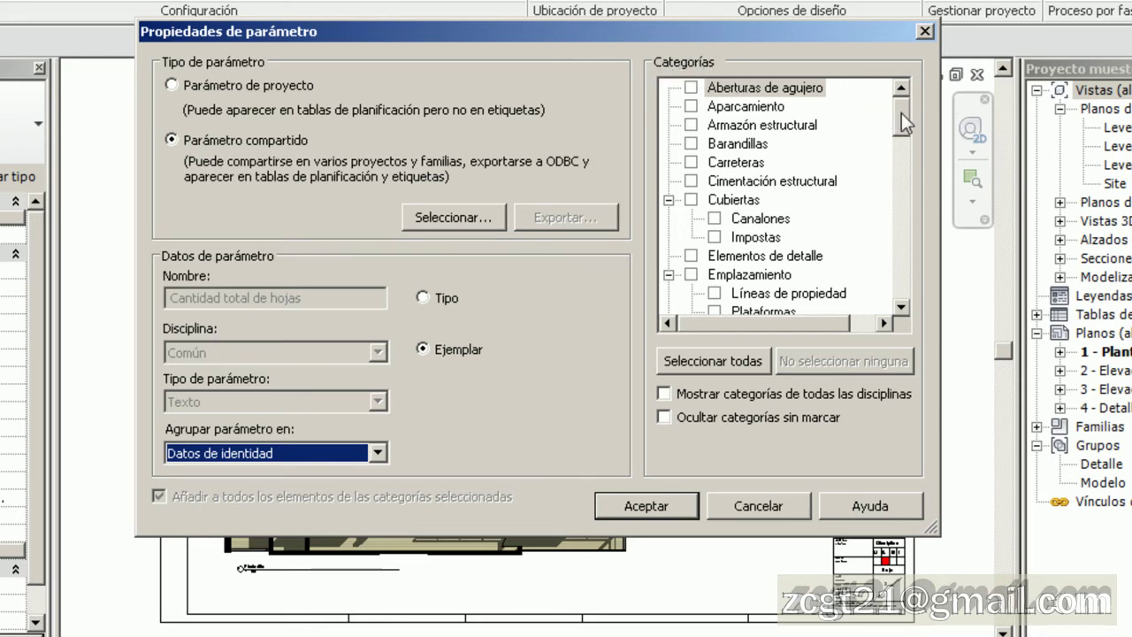
pyautogui.moveTo(901, 112); pyautogui.dragTo(894, 162)
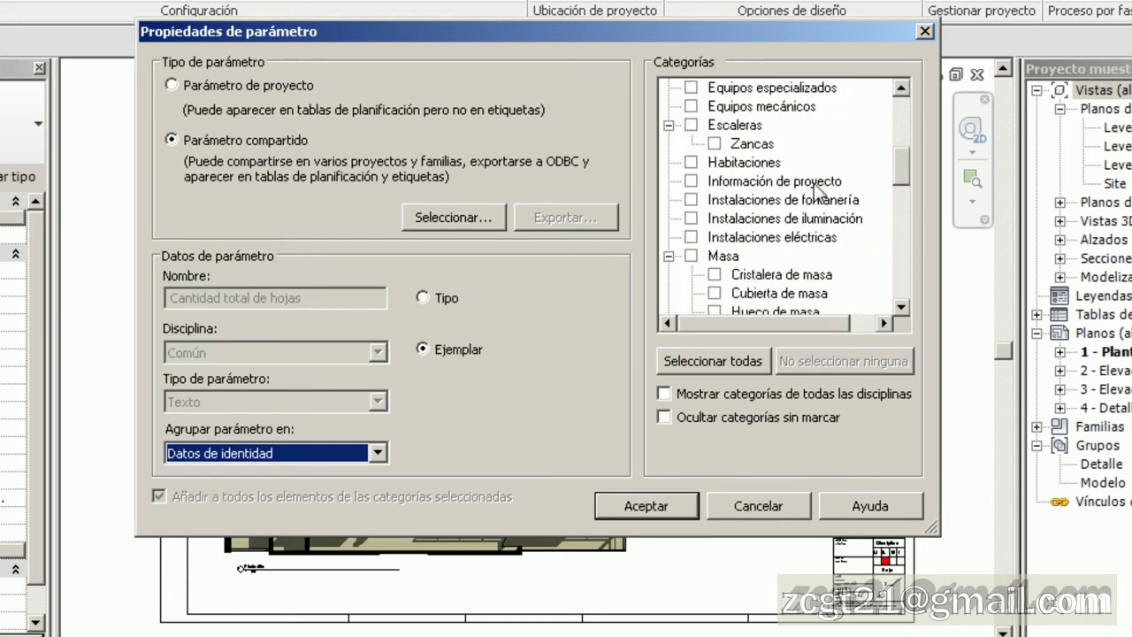
pyautogui.click(691, 180)
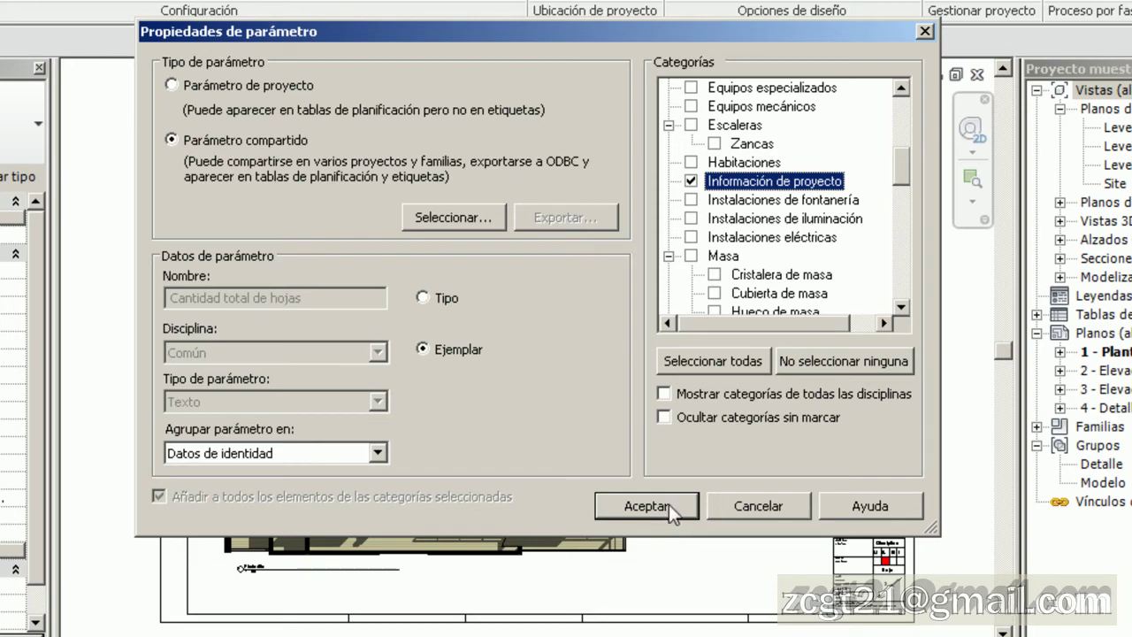
pyautogui.click(646, 505)
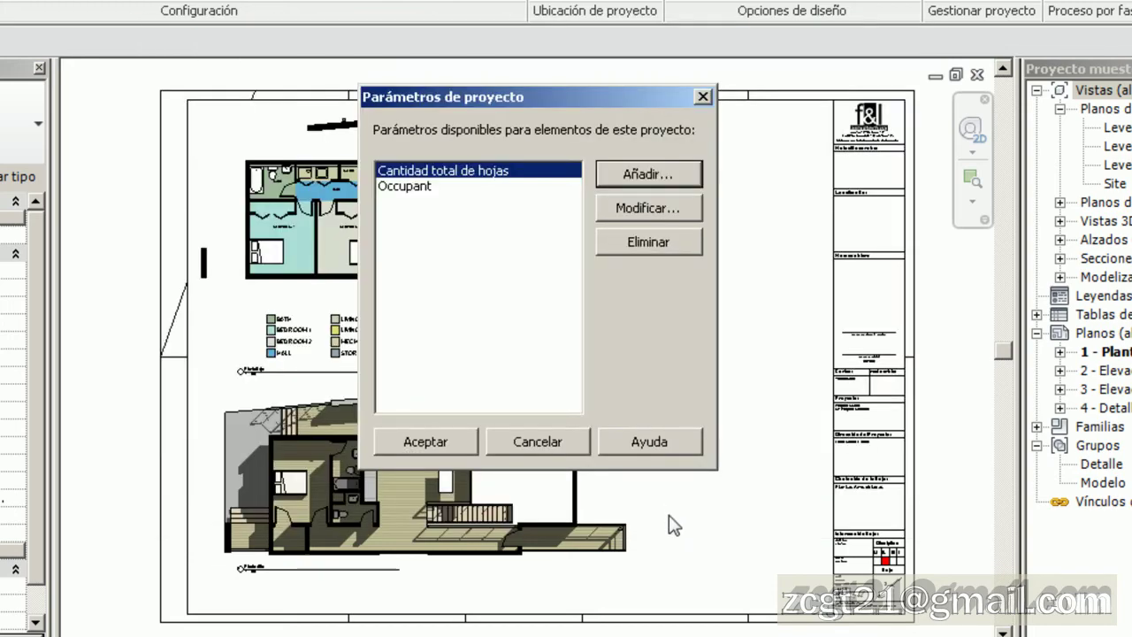
pyautogui.click(432, 443)
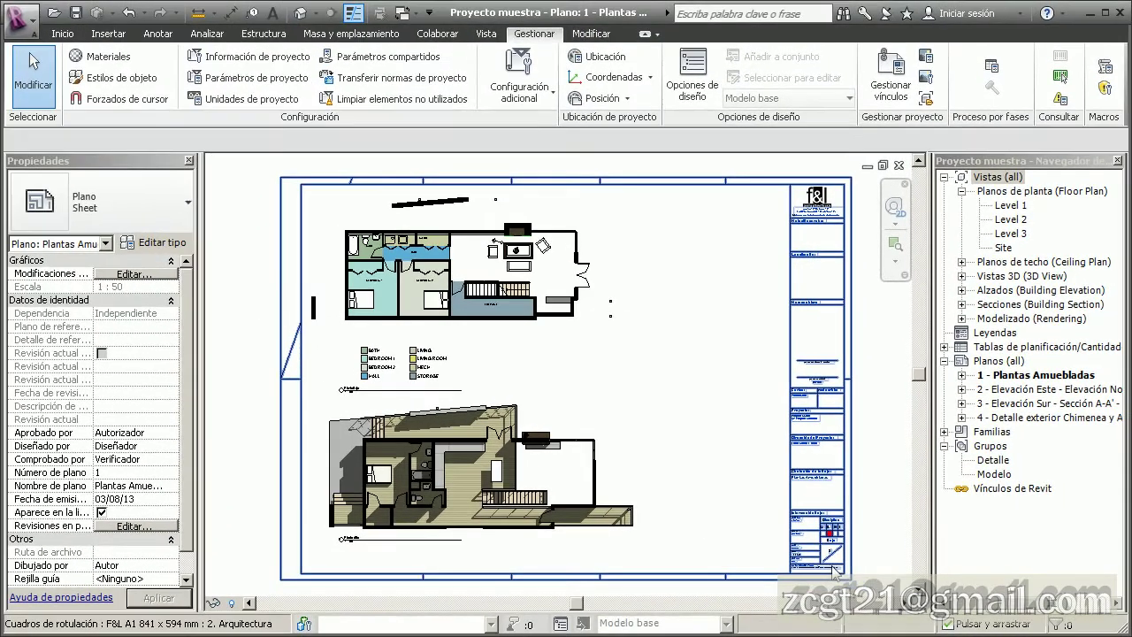
# Examine the sheet number cell of sheet 1's title block with the title block selected and deselected
pyautogui.scroll(6, 840, 566)
pyautogui.moveTo(786, 565); pyautogui.dragTo(574, 446, button='middle')
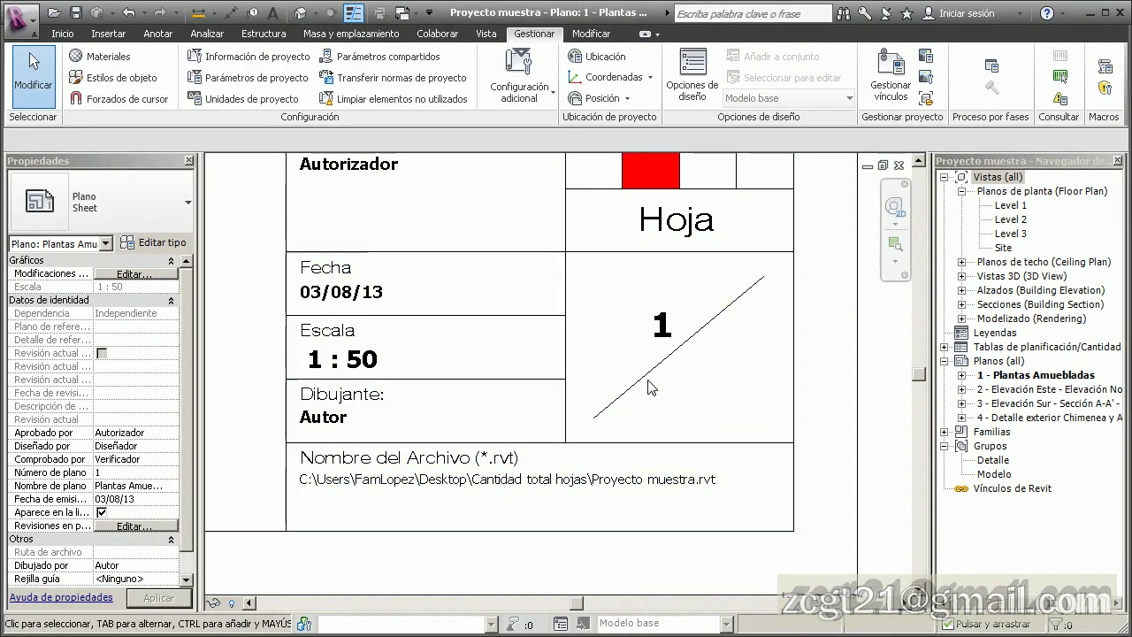
pyautogui.click(718, 388)
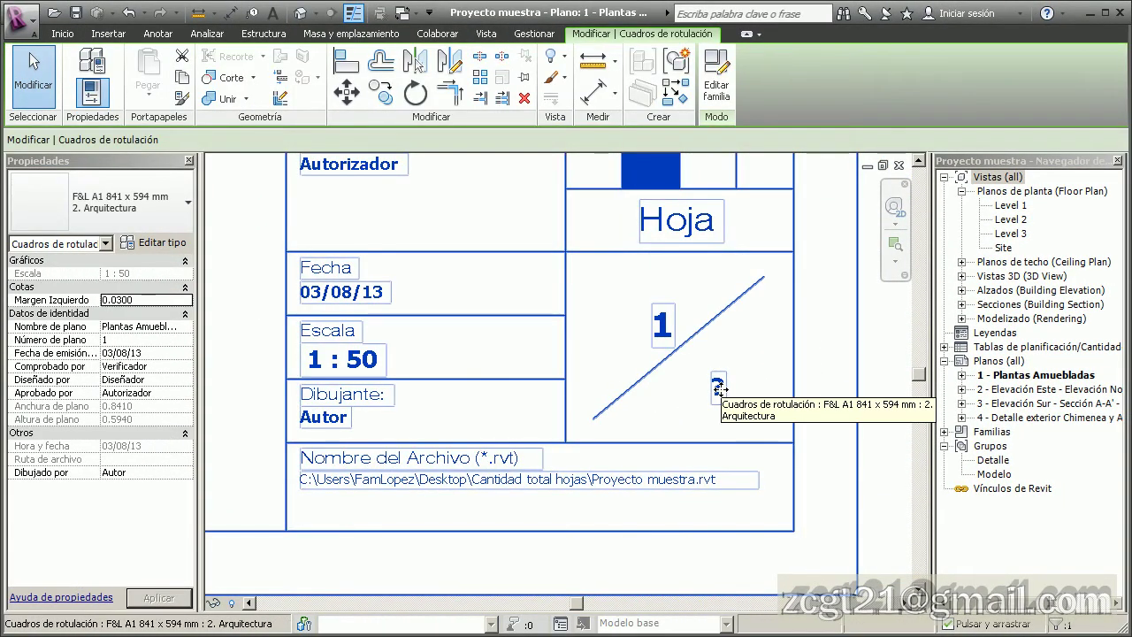
pyautogui.click(771, 408)
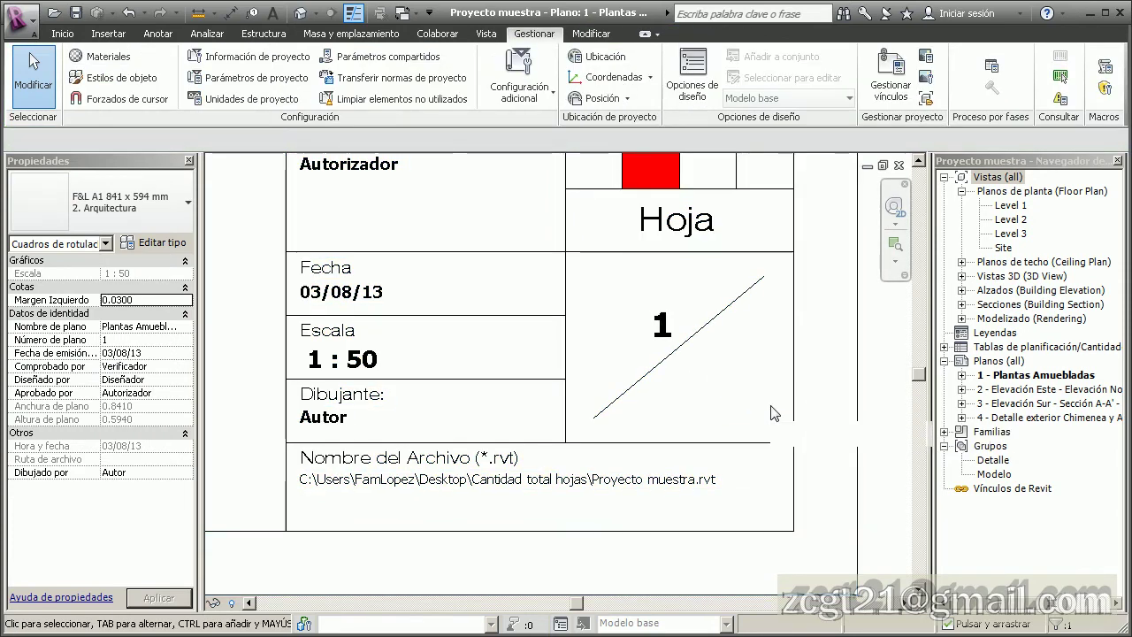
pyautogui.scroll(-7, 771, 407)
pyautogui.moveTo(437, 374); pyautogui.dragTo(550, 449, button='middle')
pyautogui.scroll(-1, 465, 380)
pyautogui.scroll(-1, 467, 383)
pyautogui.rightClick(467, 383)
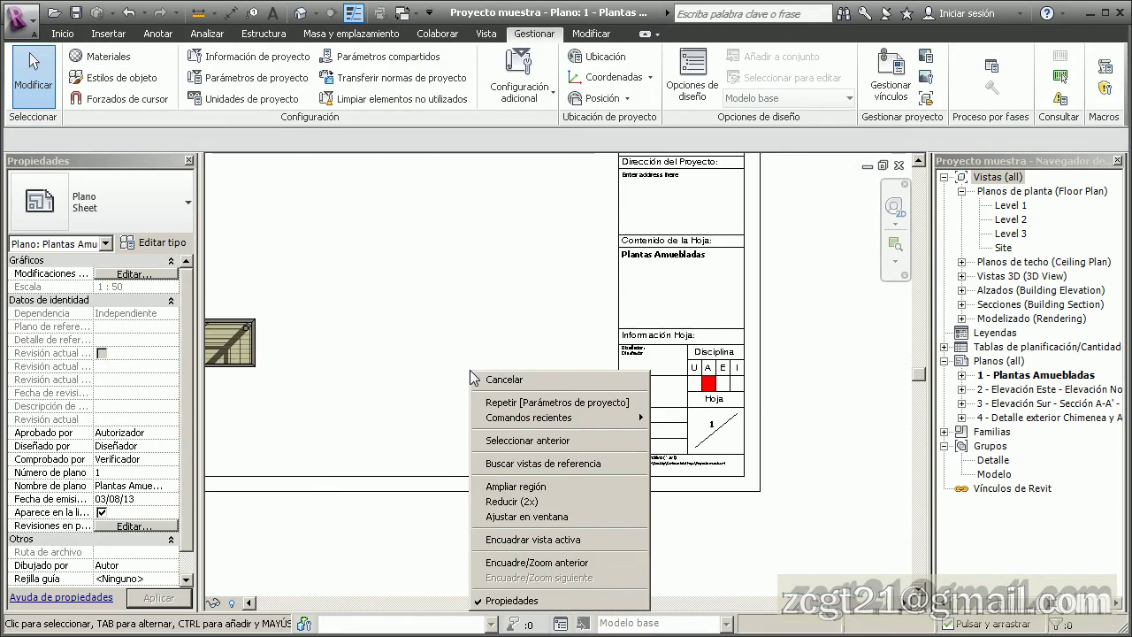
pyautogui.click(533, 381)
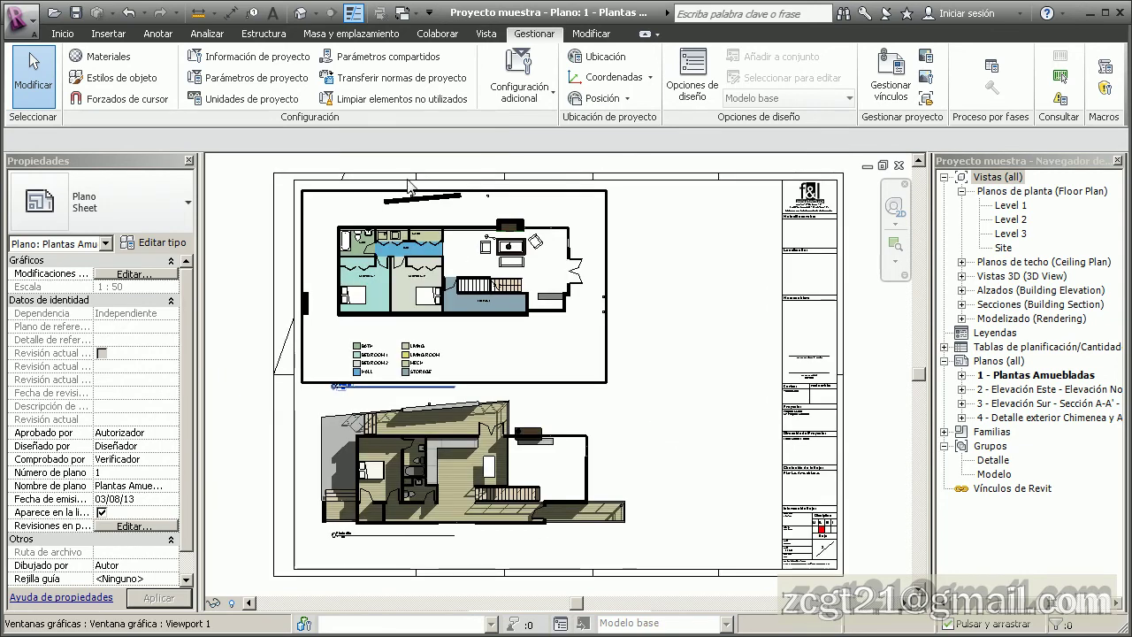
# Set Cantidad total de hojas to 8 in the project information
pyautogui.click(285, 62)
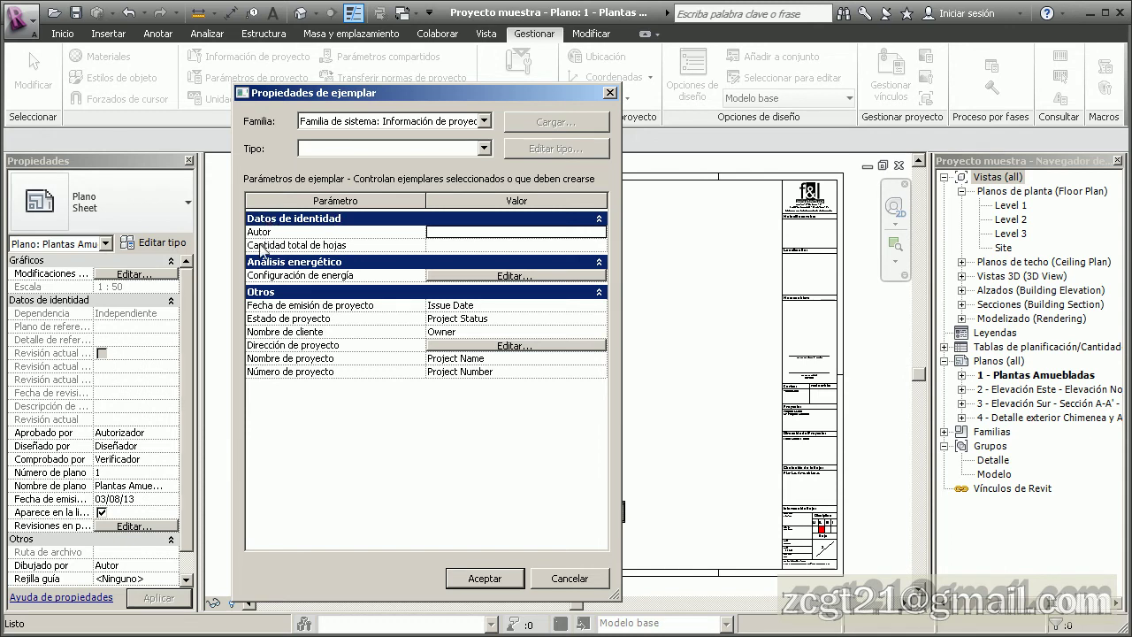
pyautogui.click(492, 245)
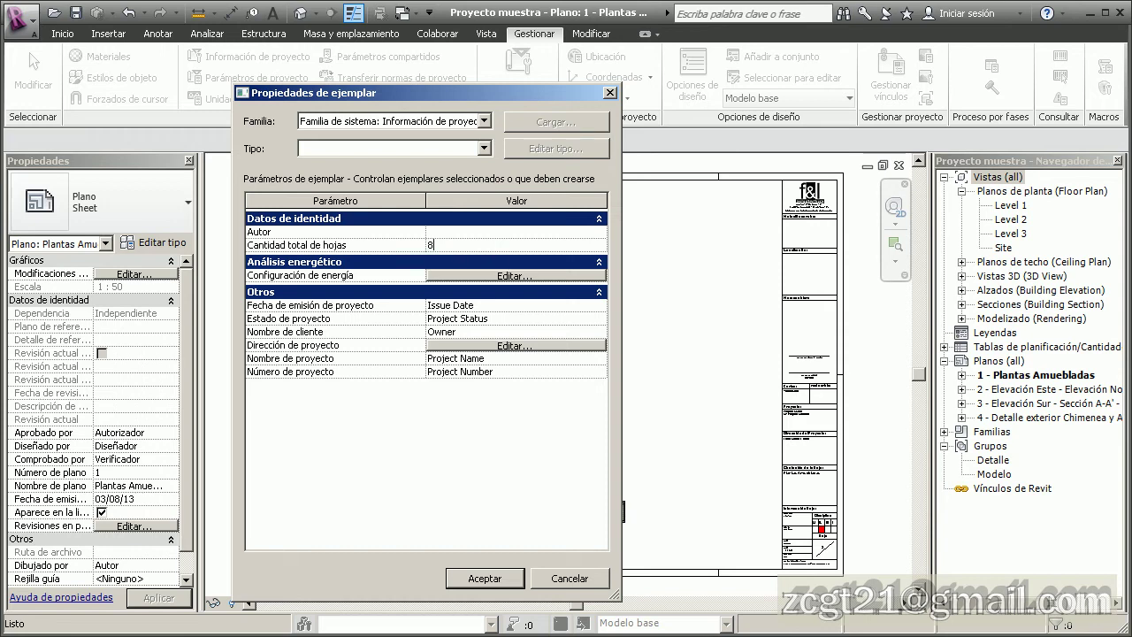
pyautogui.click(485, 578)
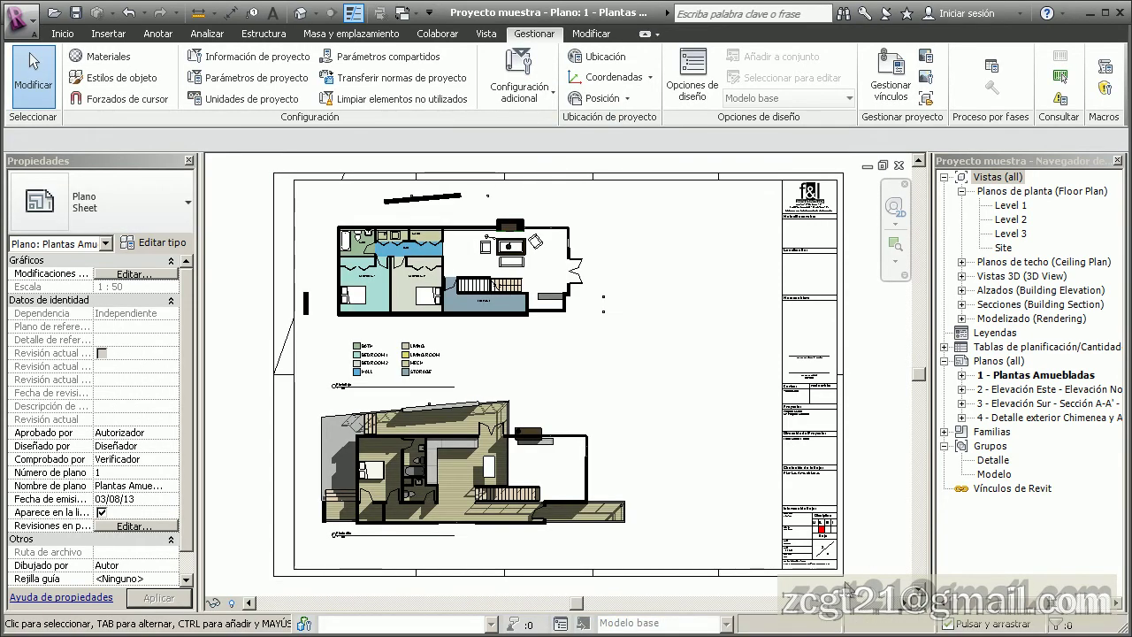
# Examine the total sheet count below the diagonal line in the title block of sheet 1 - Plantas Amuebladas
pyautogui.scroll(10, 722, 519)
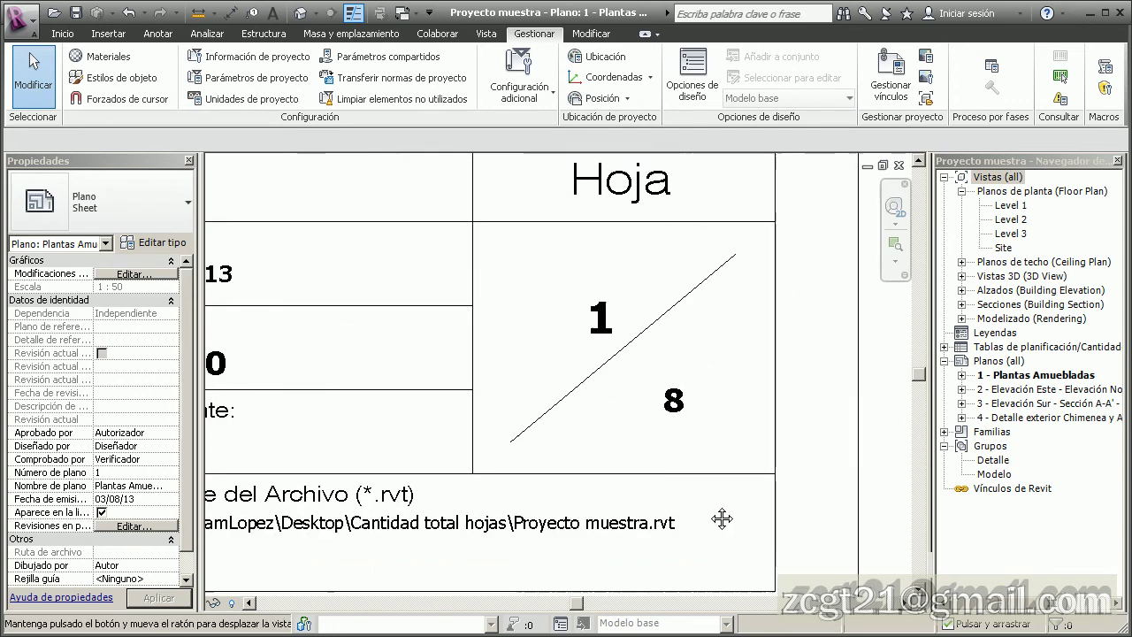
pyautogui.moveTo(723, 518); pyautogui.dragTo(715, 498, button='middle')
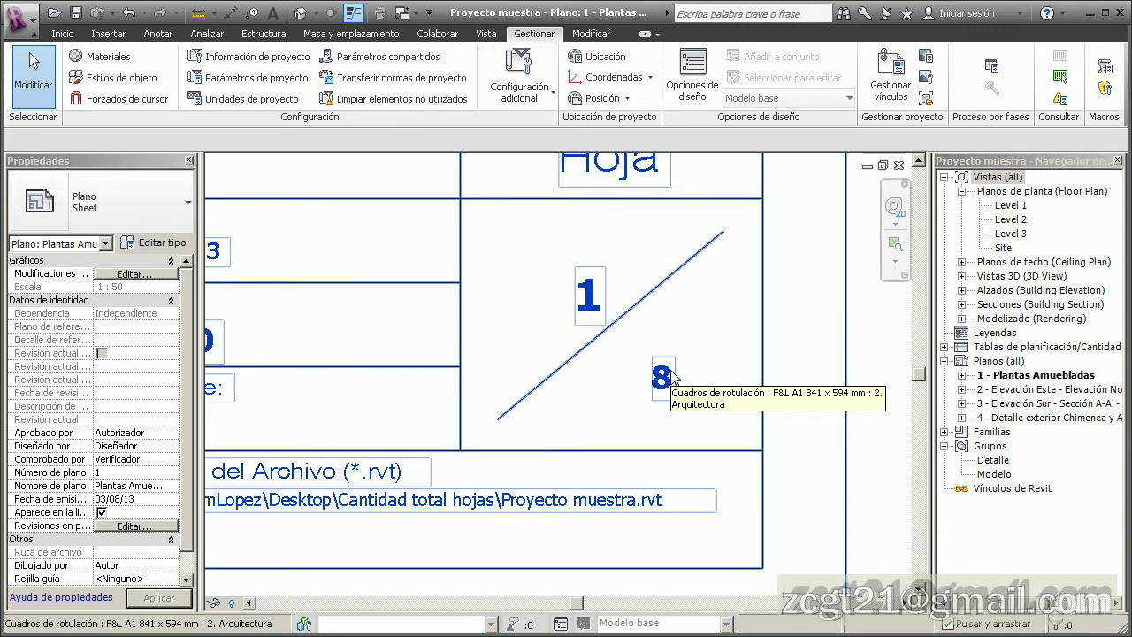
pyautogui.scroll(-2, 670, 371)
pyautogui.moveTo(720, 396); pyautogui.dragTo(925, 428, button='middle')
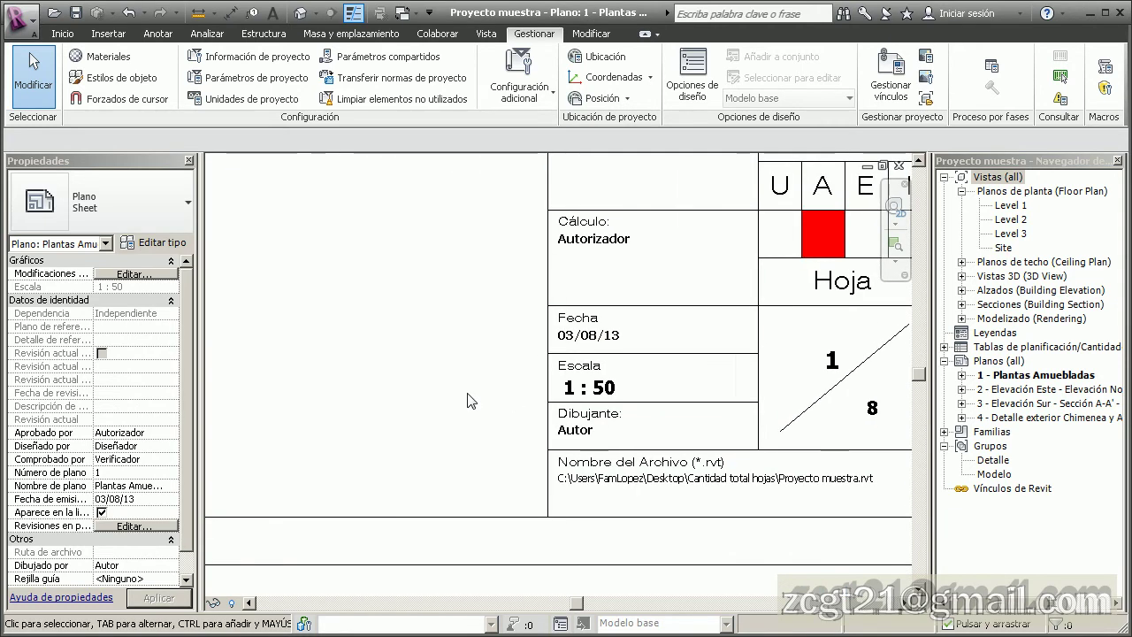
pyautogui.scroll(-2, 471, 400)
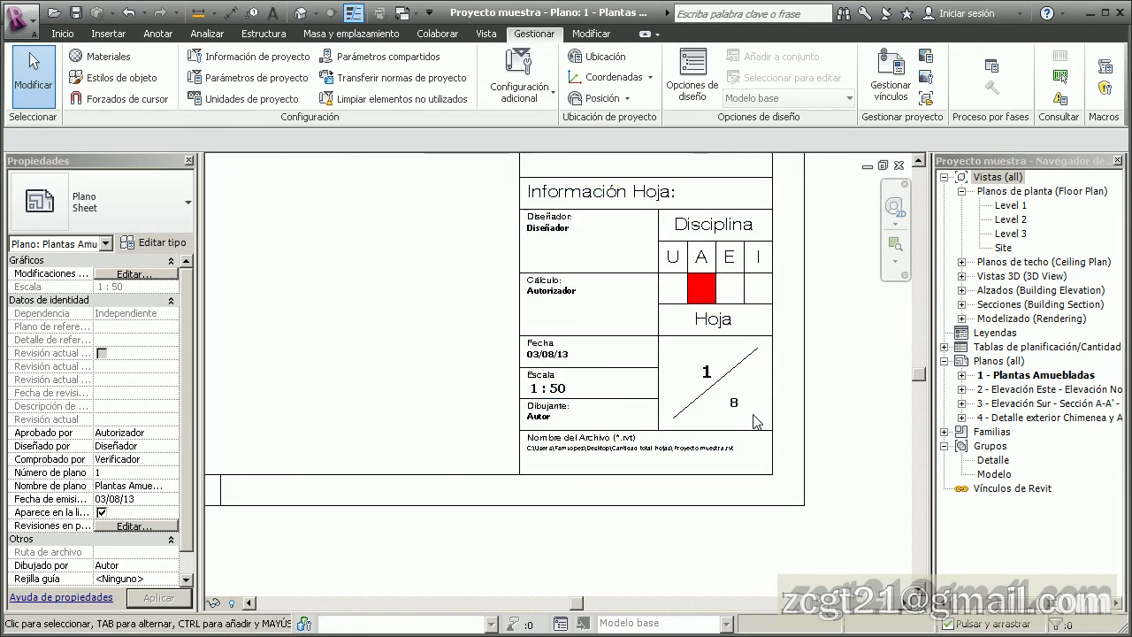
pyautogui.moveTo(753, 422); pyautogui.dragTo(681, 433, button='middle')
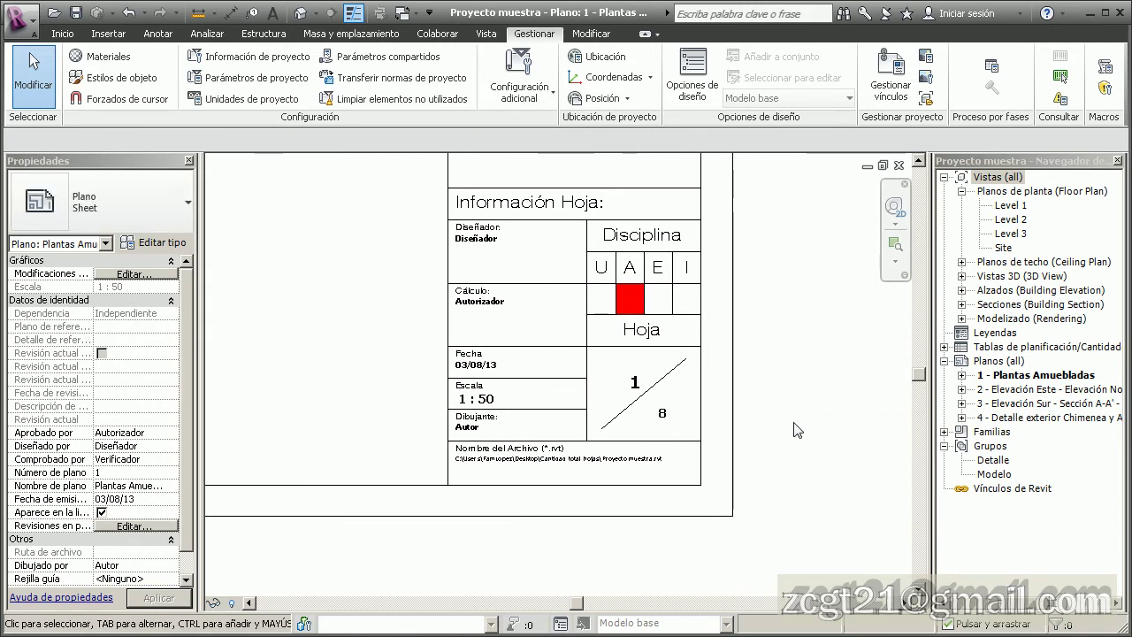
# Open sheet 2 - Elevación Este and examine the sheet number and total count in its title block
pyautogui.doubleClick(1041, 390)
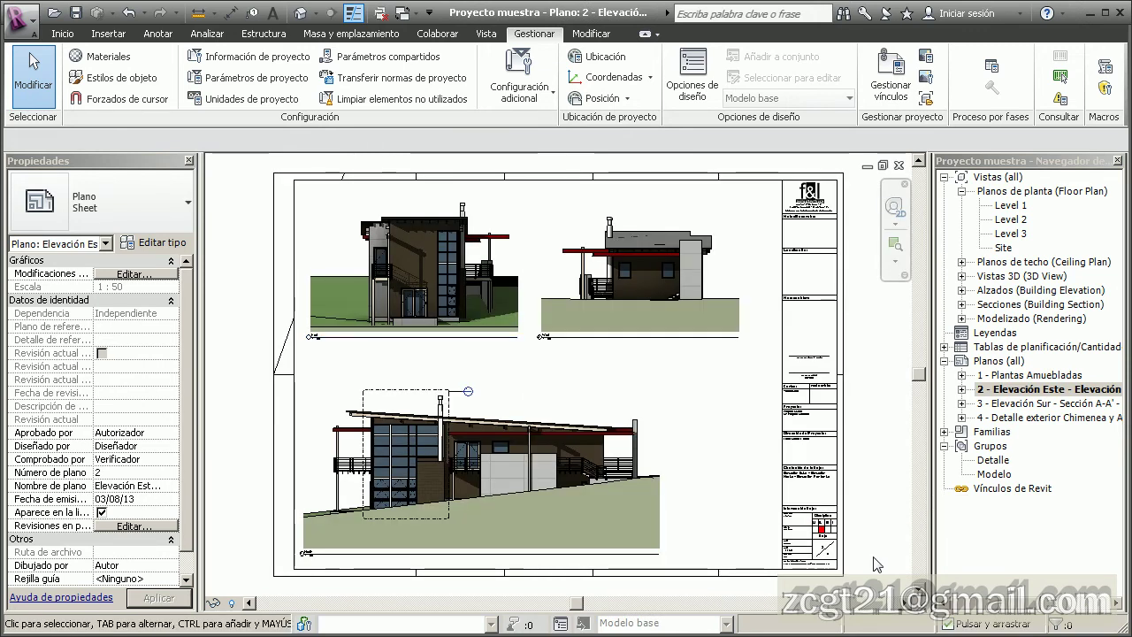
pyautogui.scroll(1, 865, 560)
pyautogui.scroll(3, 864, 561)
pyautogui.scroll(1, 815, 533)
pyautogui.moveTo(804, 492); pyautogui.dragTo(766, 367, button='middle')
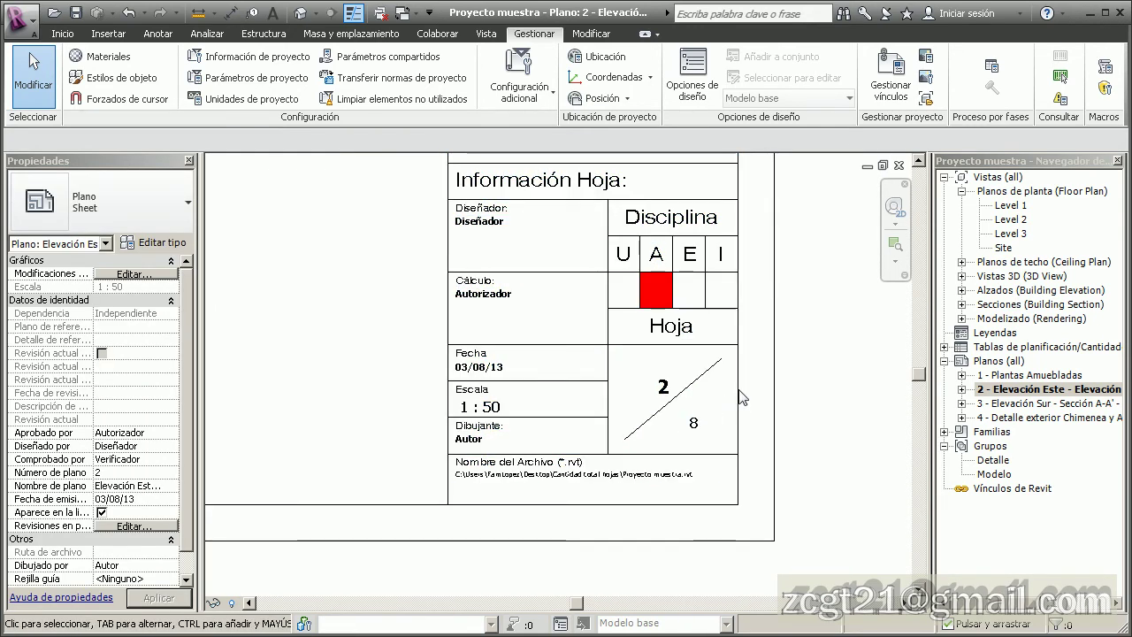
pyautogui.scroll(3, 712, 431)
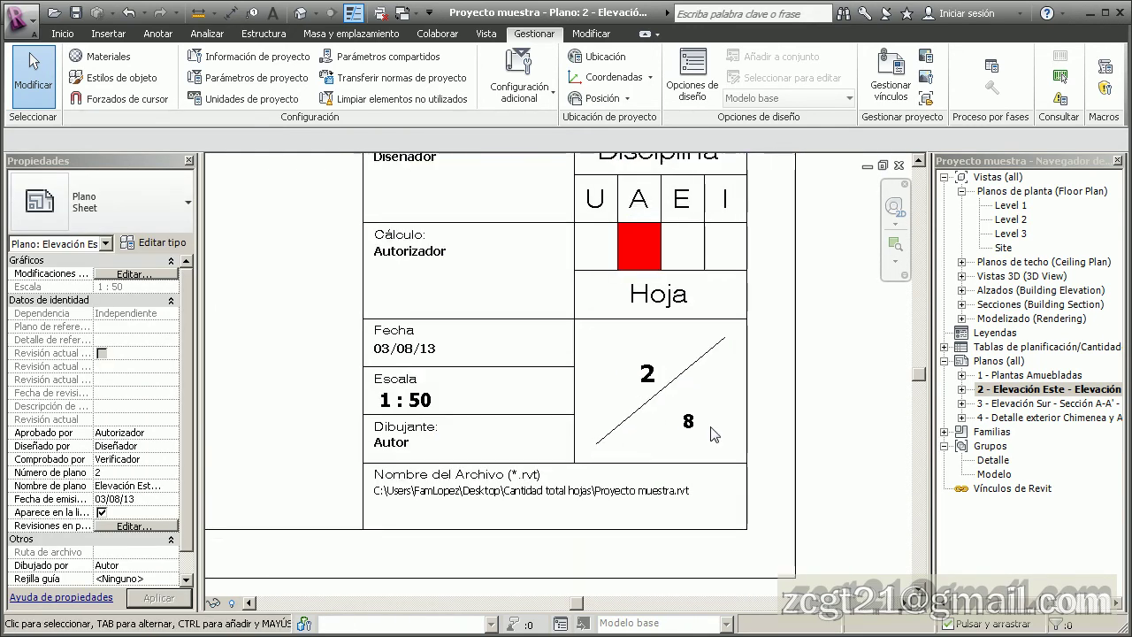
# Change the total sheet count to 50 directly in sheet 2's title block and deselect it
pyautogui.click(741, 453)
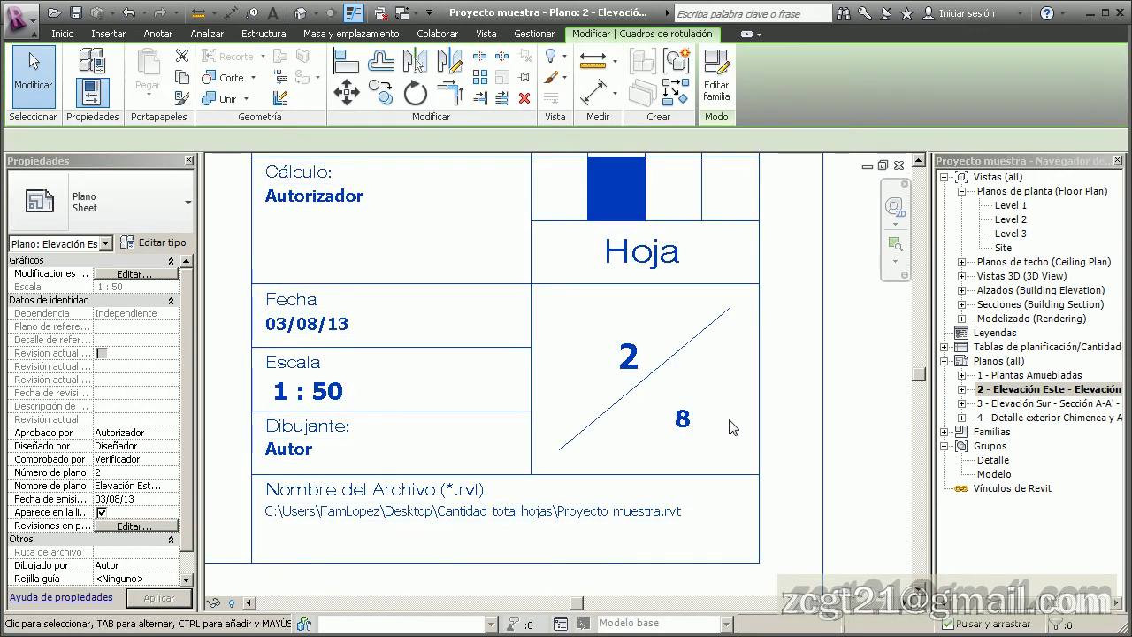
pyautogui.click(683, 420)
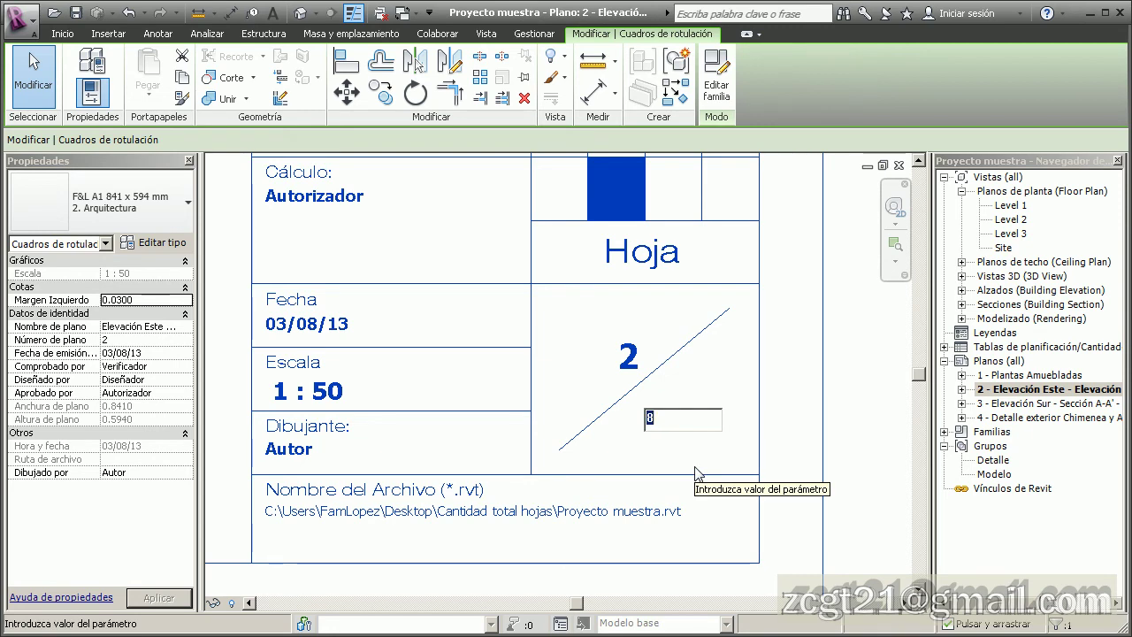
pyautogui.write('50')
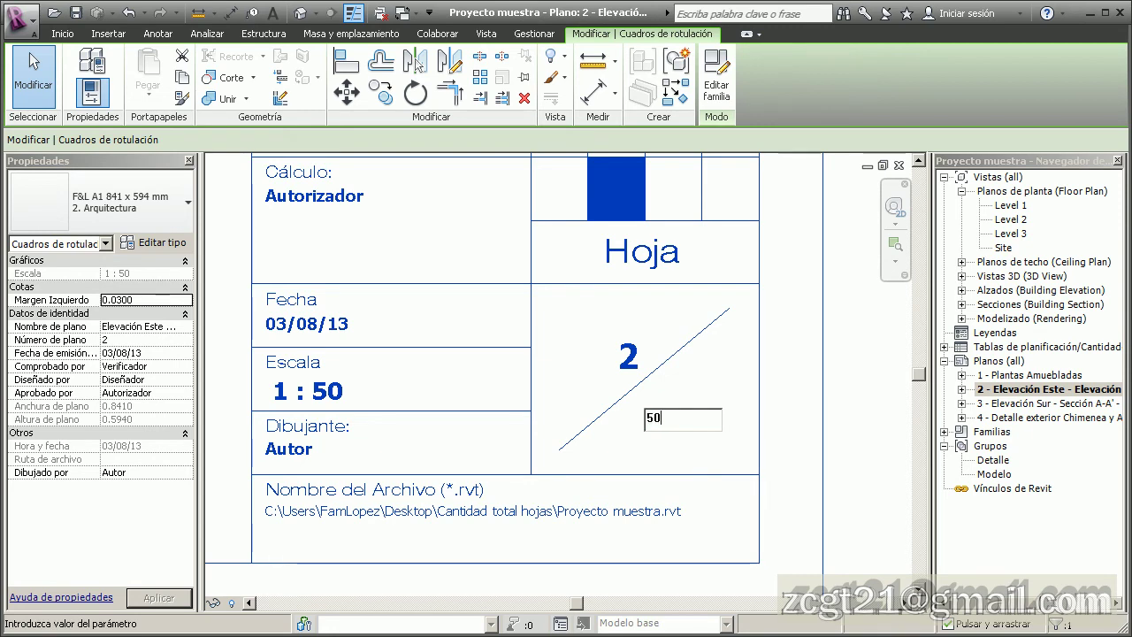
pyautogui.press('Return')
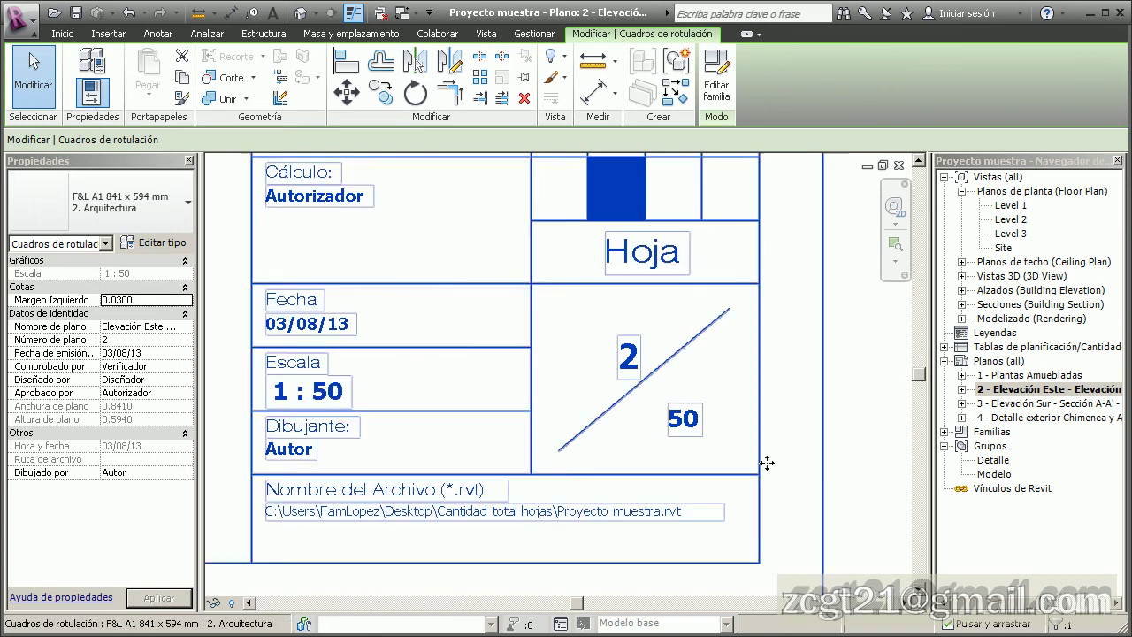
pyautogui.click(800, 462)
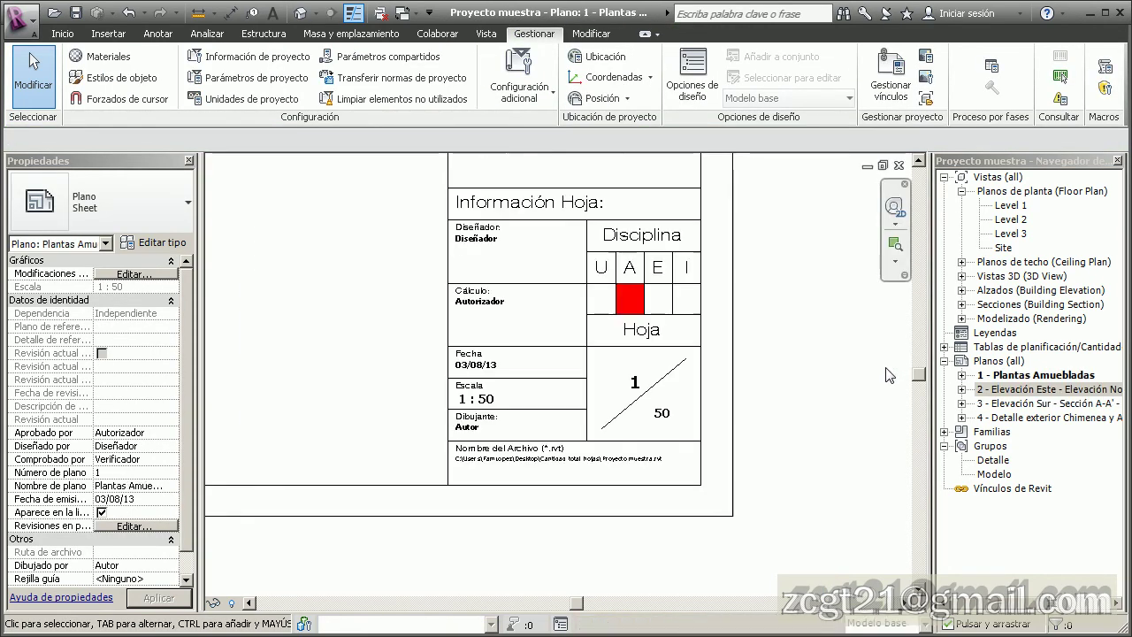
# Change the total sheet count to A50 directly in the title block of sheet 1 - Plantas Amuebladas and deselect it
pyautogui.scroll(2, 667, 416)
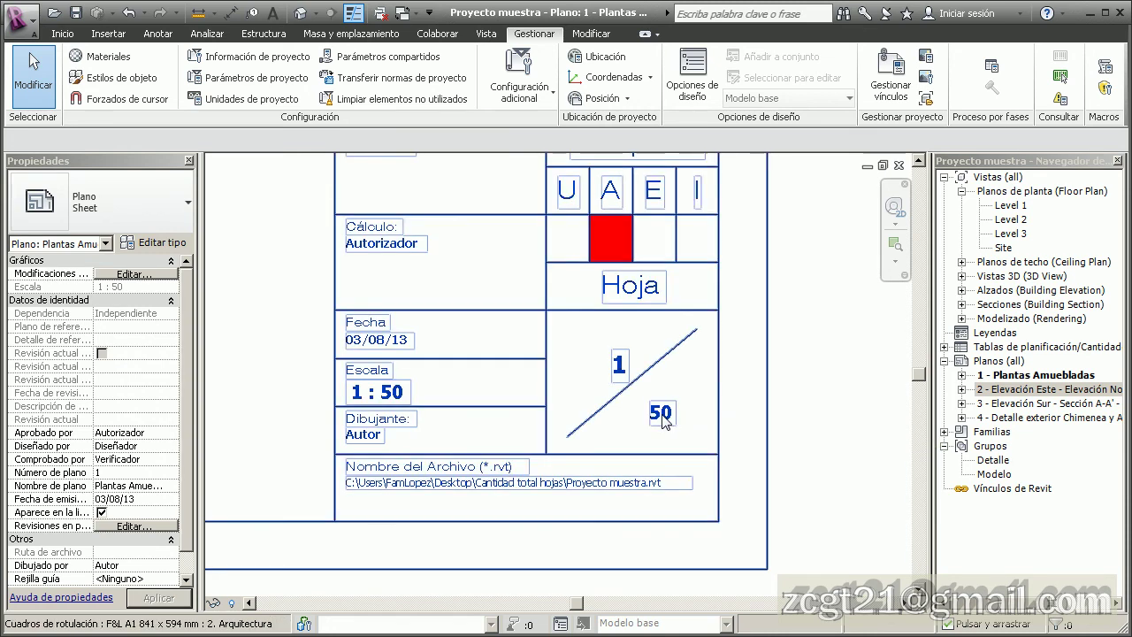
pyautogui.click(662, 416)
pyautogui.click(661, 412)
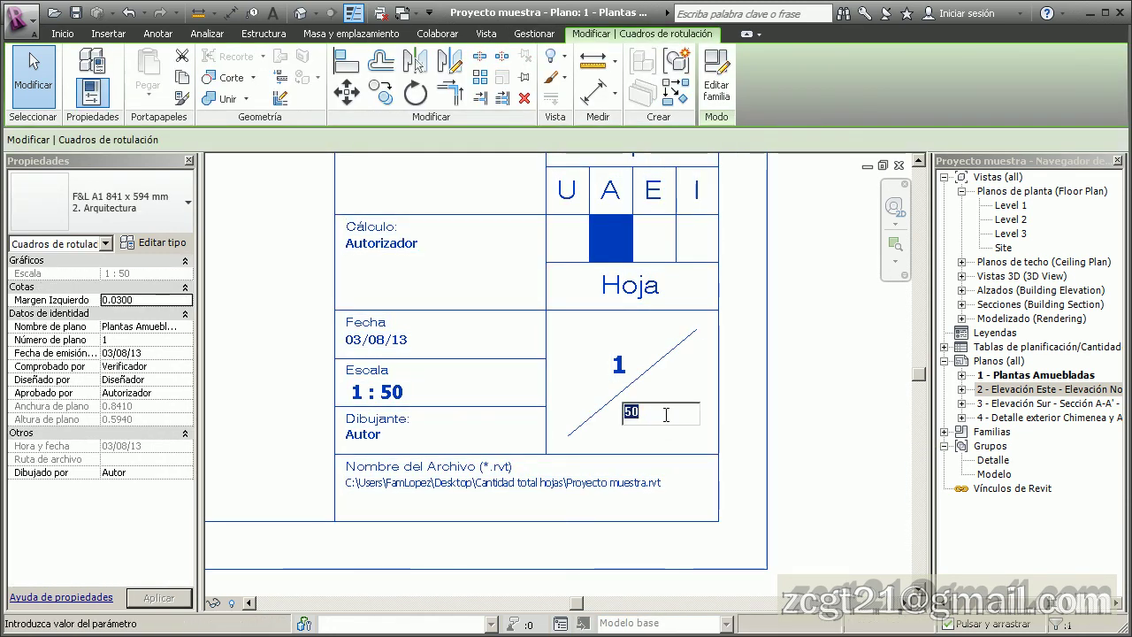
pyautogui.write('A')
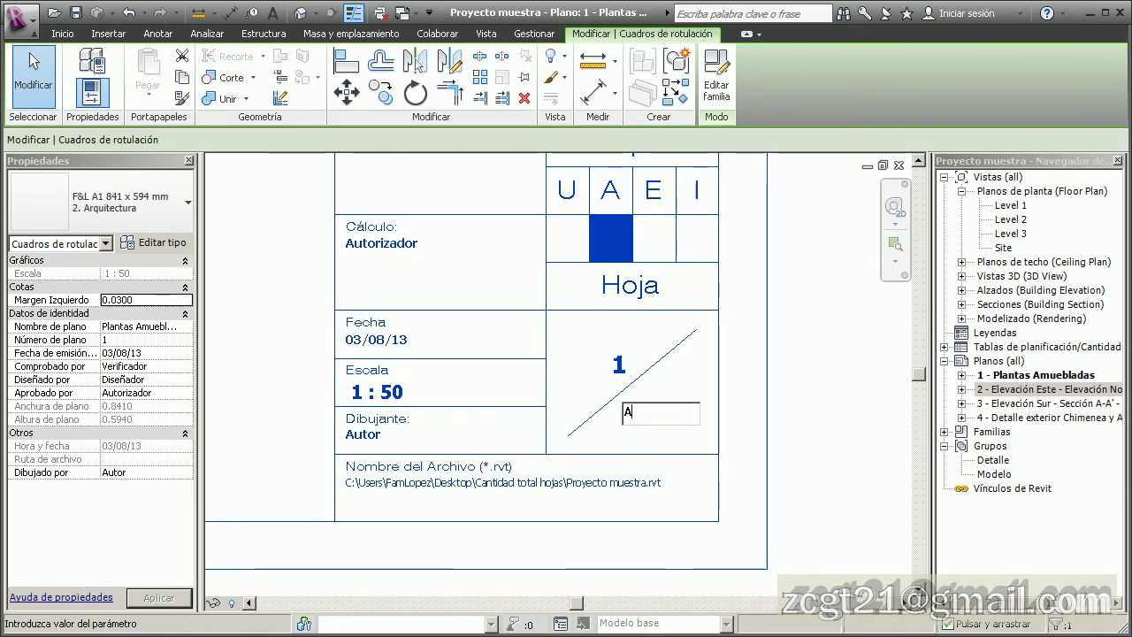
pyautogui.write('50')
pyautogui.press('Return')
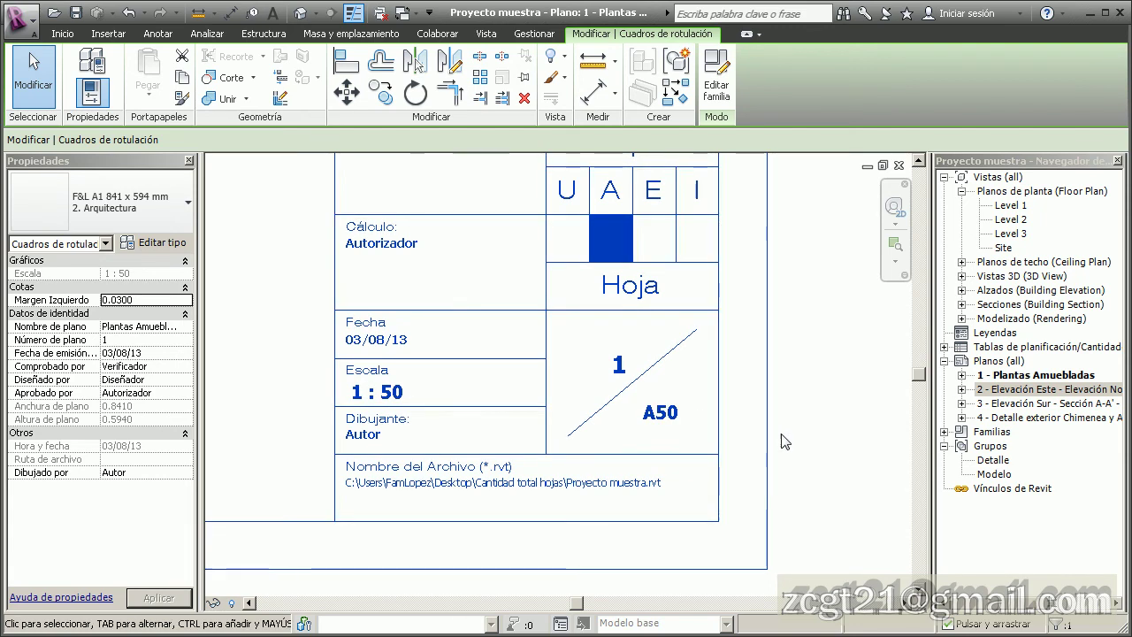
pyautogui.click(789, 438)
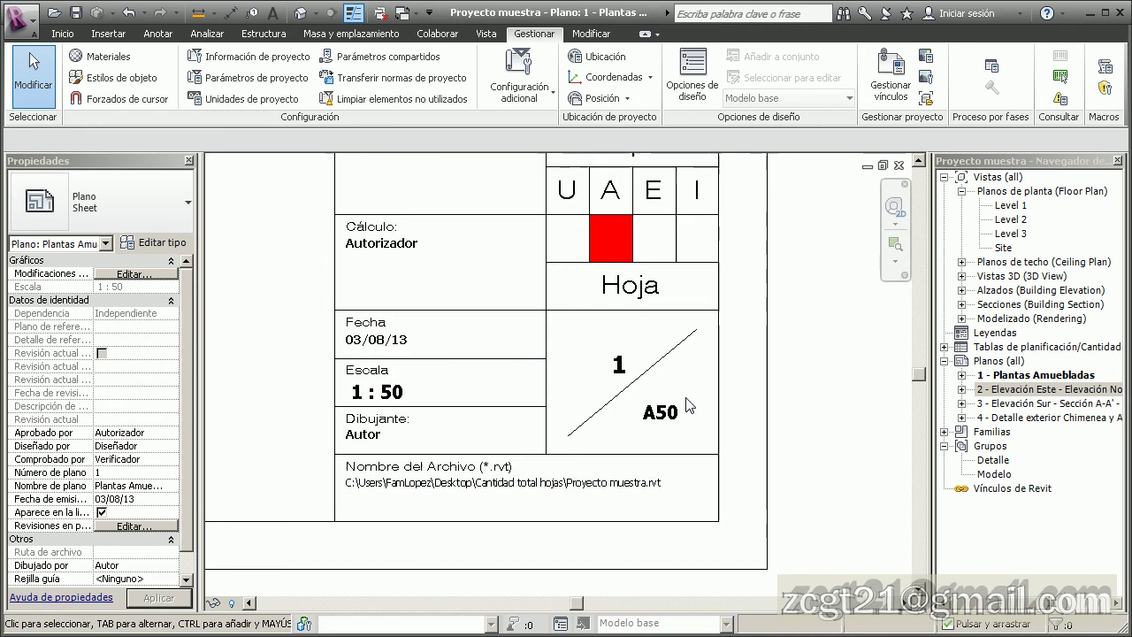
# Examine the total sheet count in sheet 1's title block up close and fit the whole sheet in the window
pyautogui.scroll(5, 718, 412)
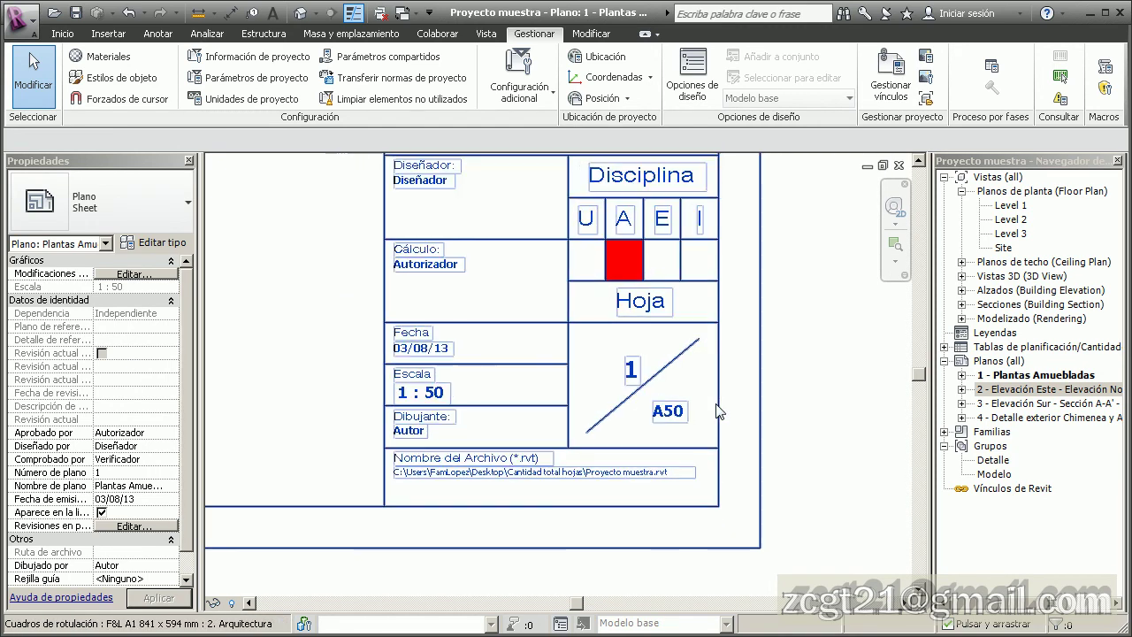
pyautogui.scroll(-4, 721, 375)
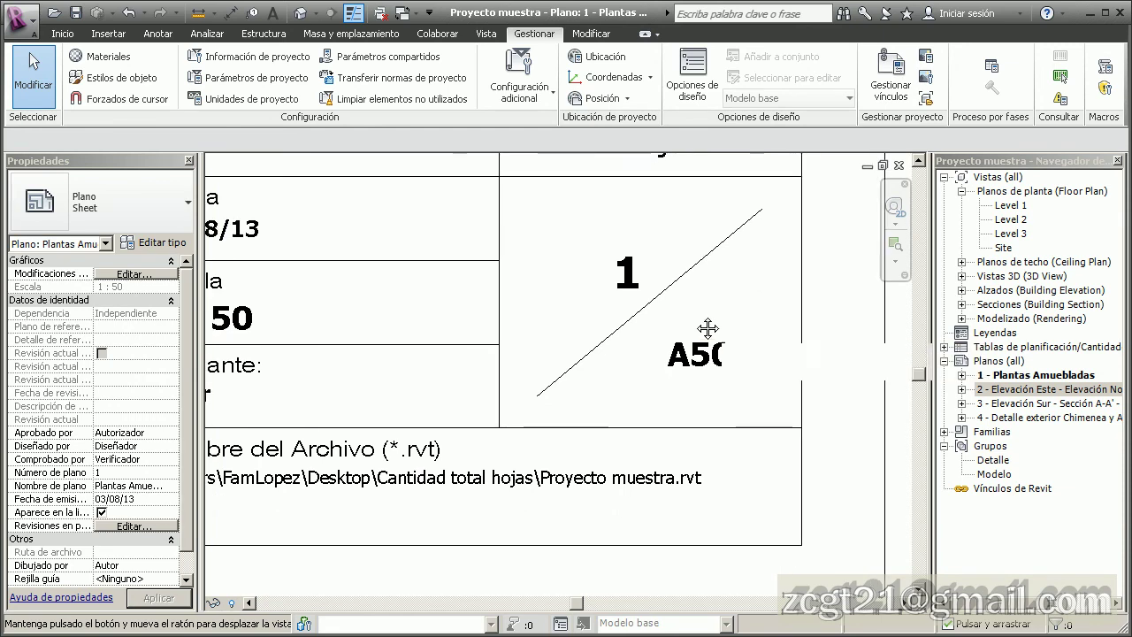
pyautogui.scroll(-4, 725, 371)
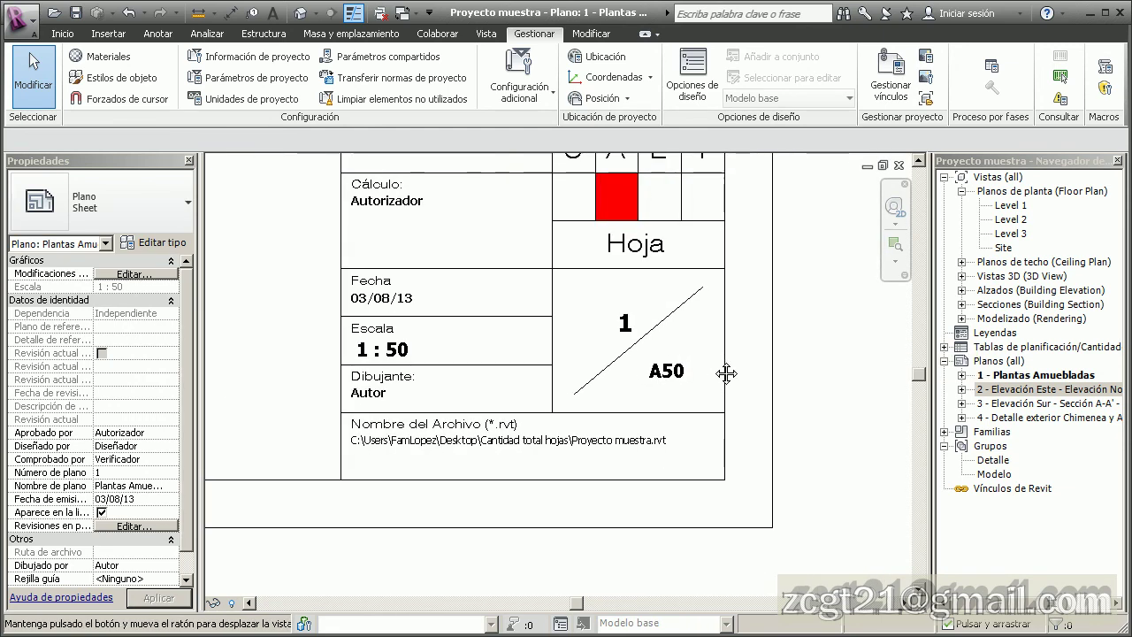
pyautogui.scroll(2, 624, 392)
pyautogui.scroll(-3, 581, 266)
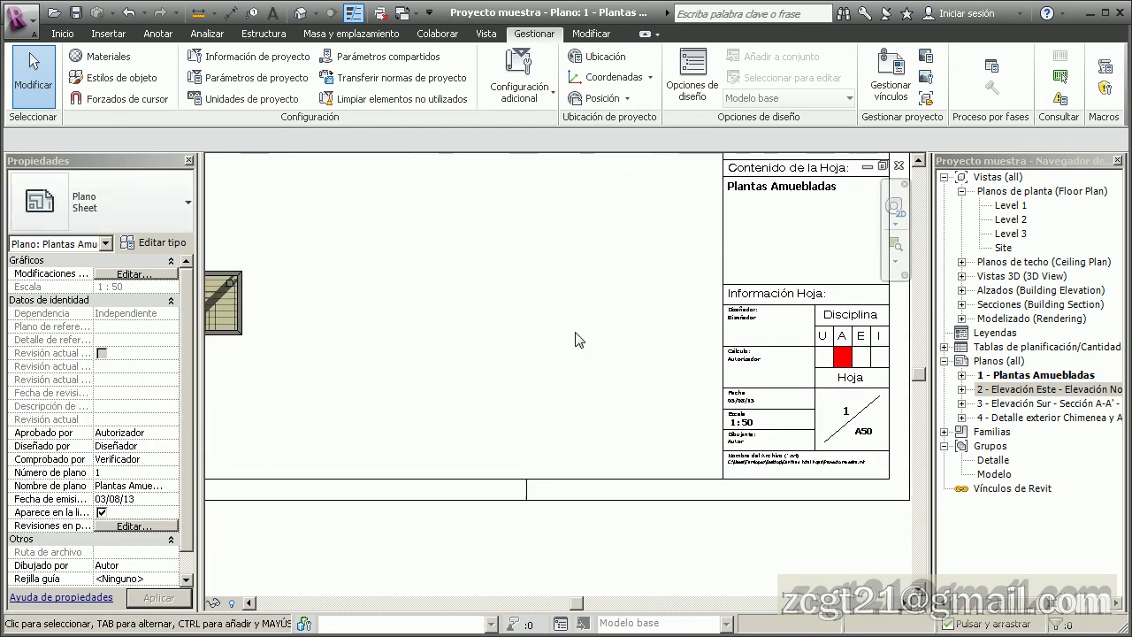
pyautogui.rightClick(545, 288)
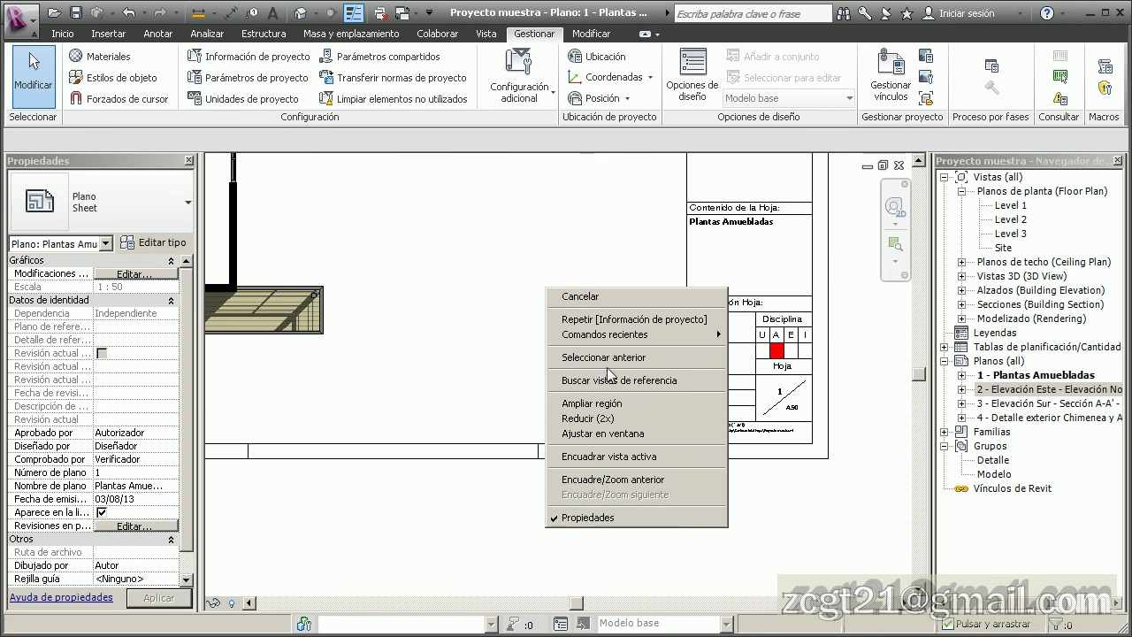
pyautogui.click(610, 433)
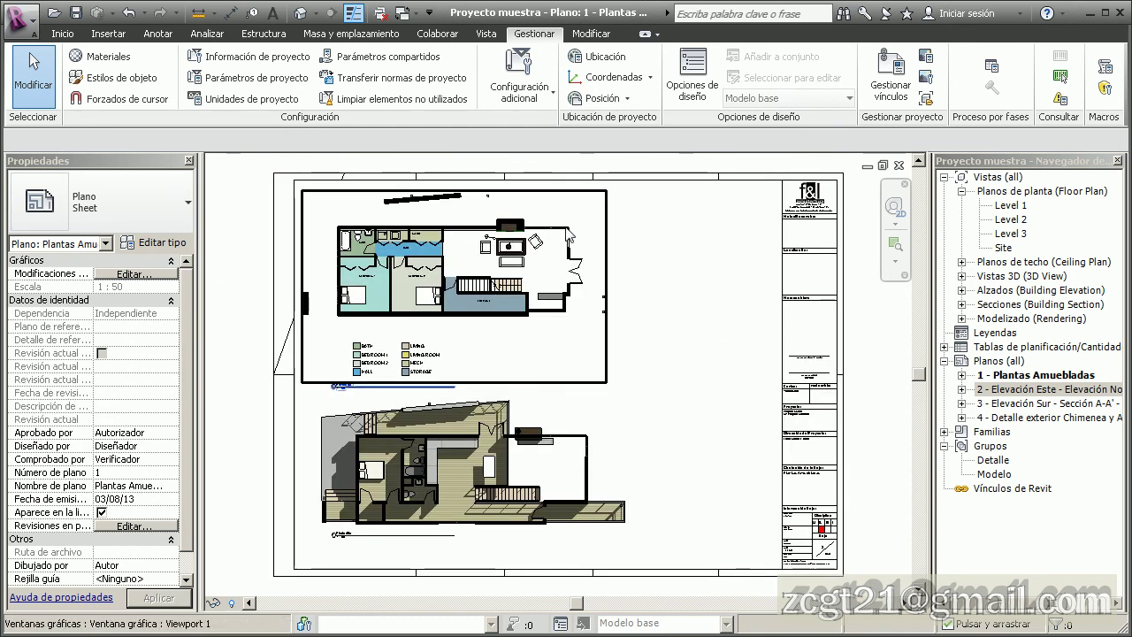